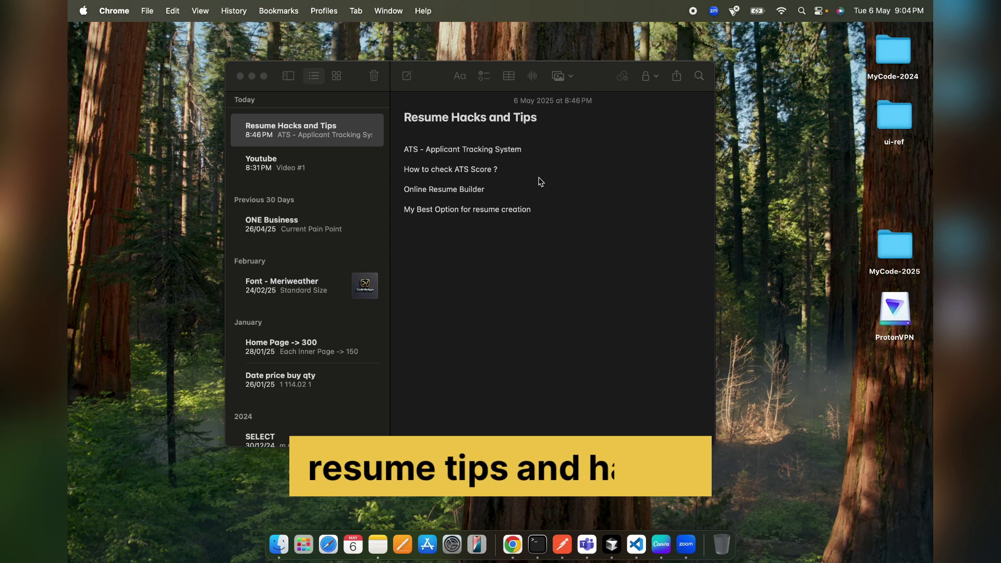
Bring the Resume Hacks and Tips note forward and highlight 'Applicant Tracking System' and 'How to check ATS Score ?'.
click(540, 180)
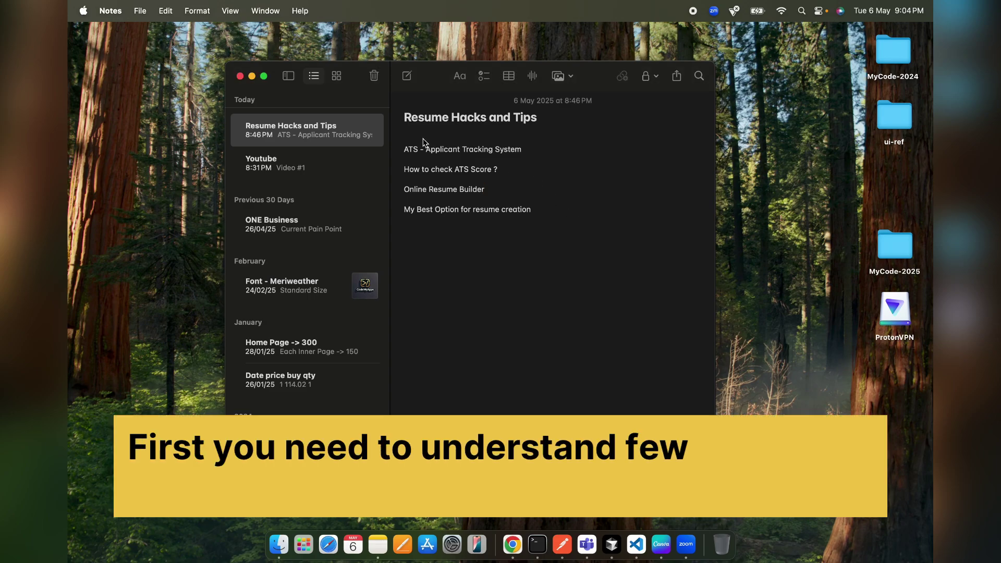
click(437, 152)
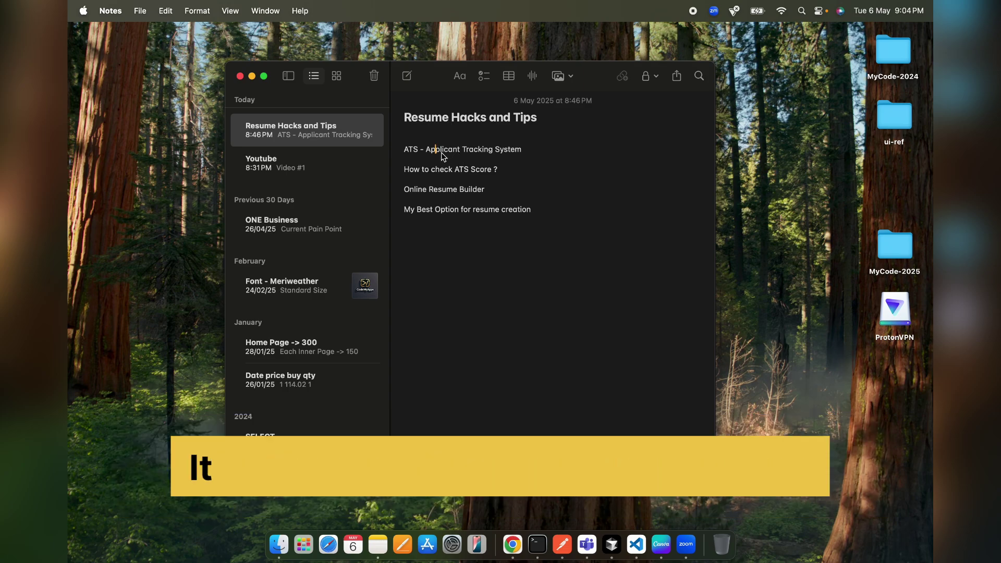
drag(424, 149, 531, 148)
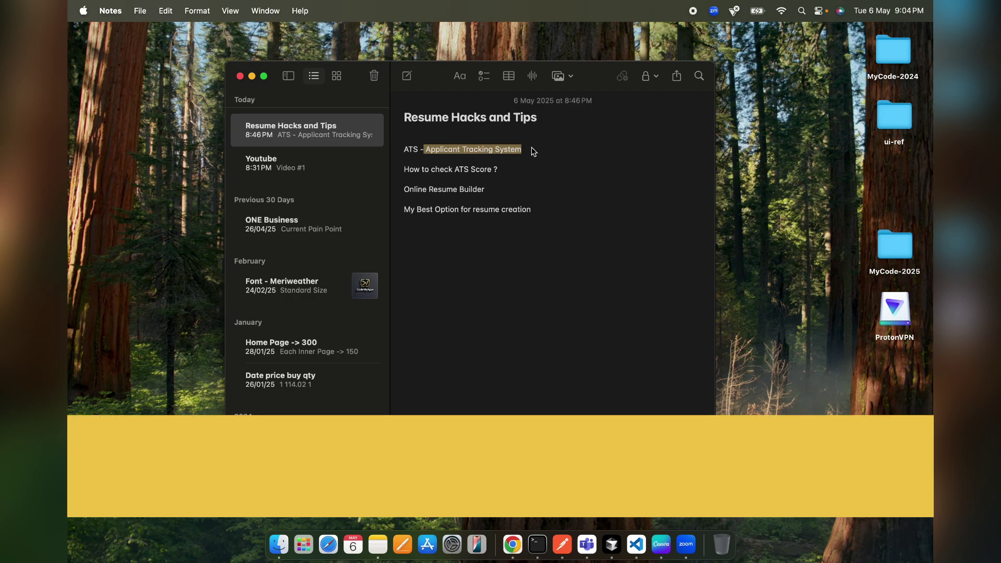
click(480, 169)
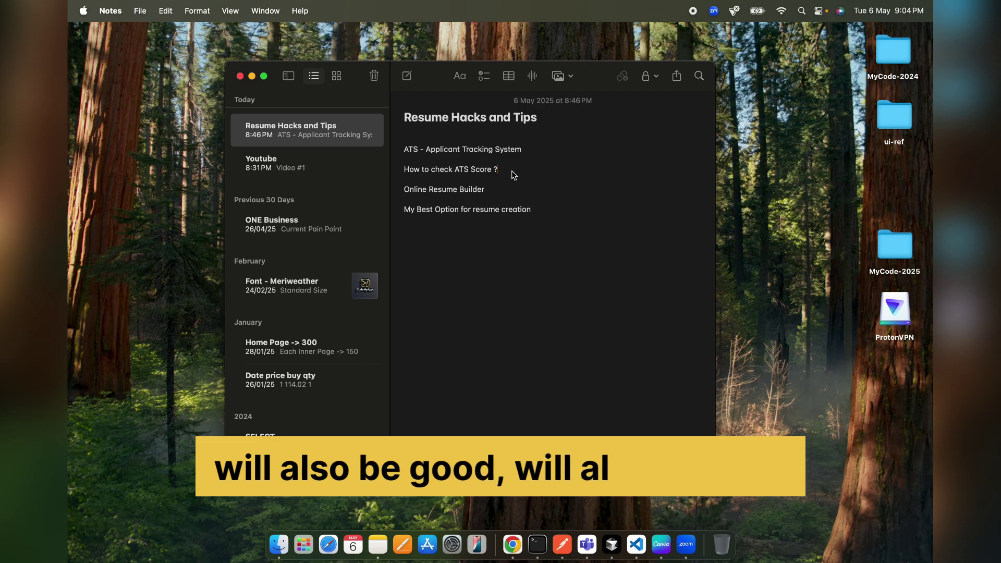
drag(512, 171, 396, 170)
Load resumeworded.com in Chrome and make the browser window full screen.
click(513, 544)
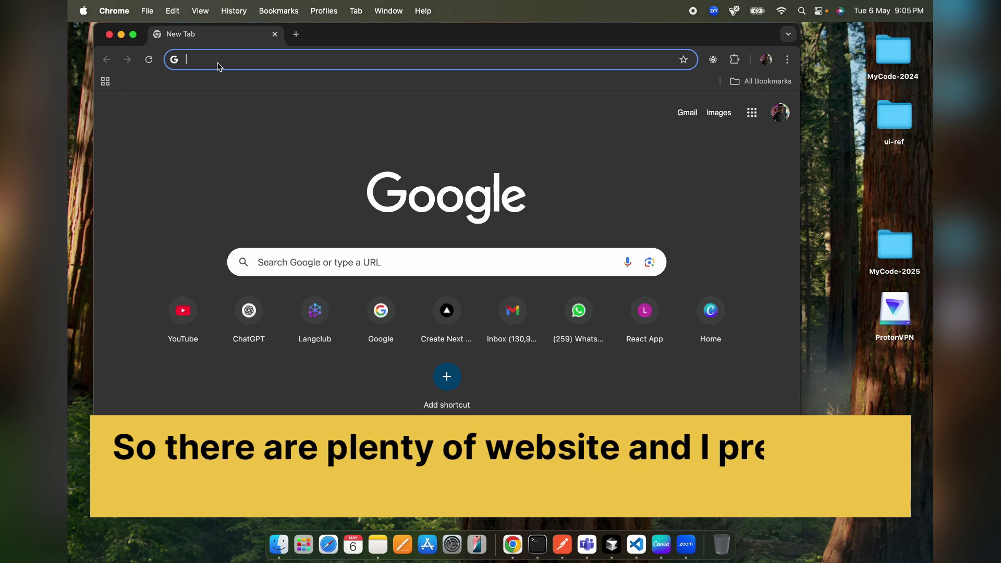
text(res)
key(Return)
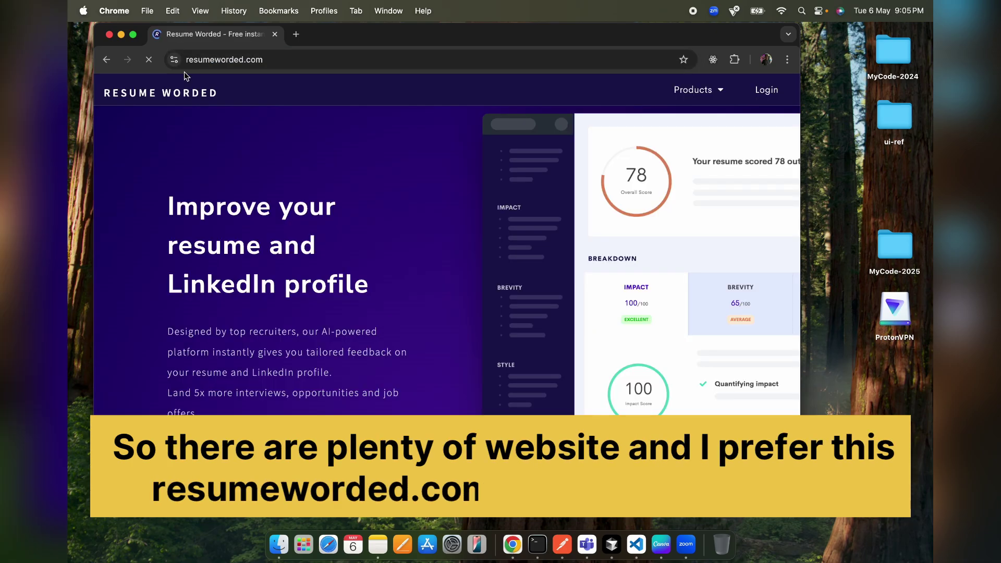
click(133, 35)
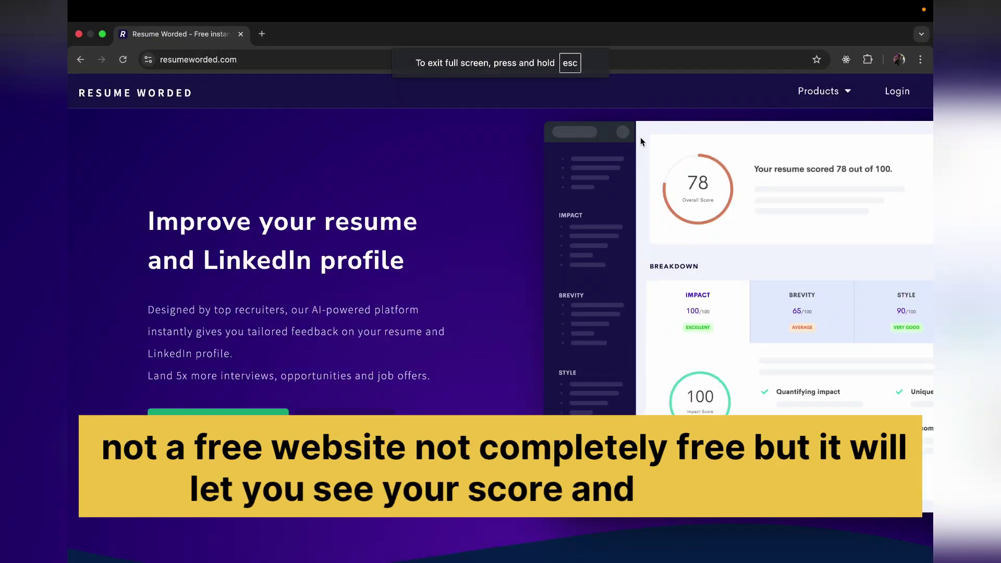
Log in to Resume Worded with the linked Google account.
click(898, 92)
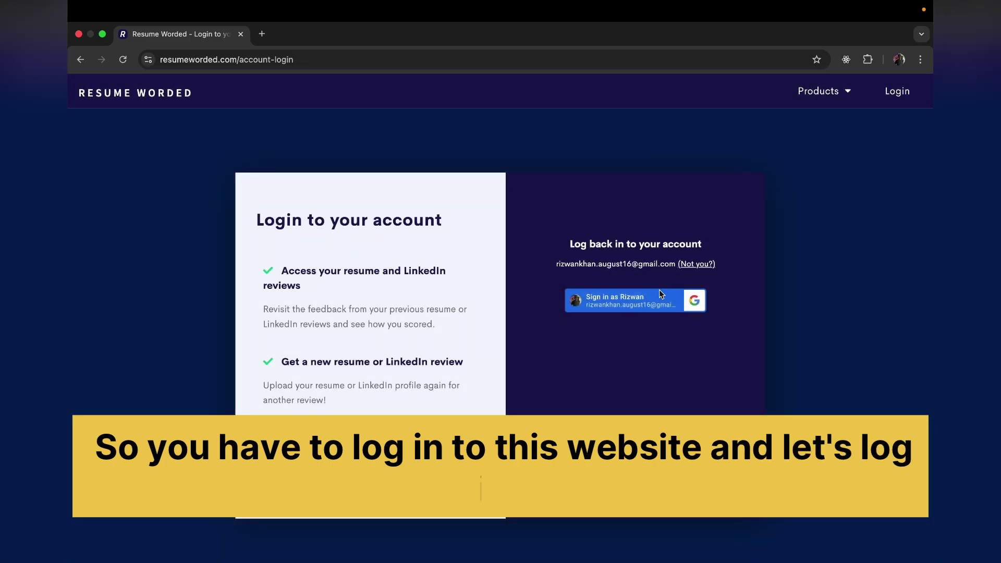
click(662, 295)
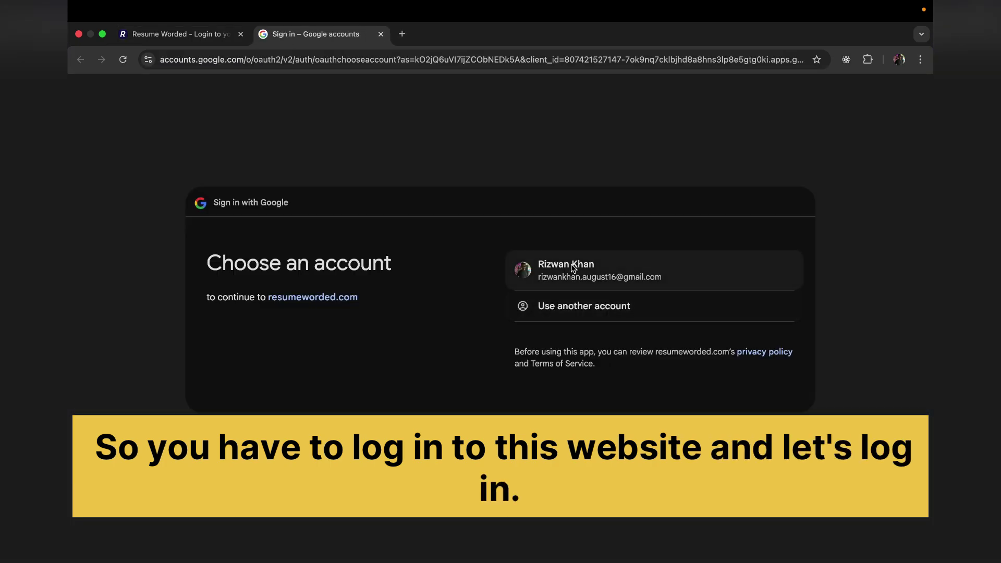
click(574, 269)
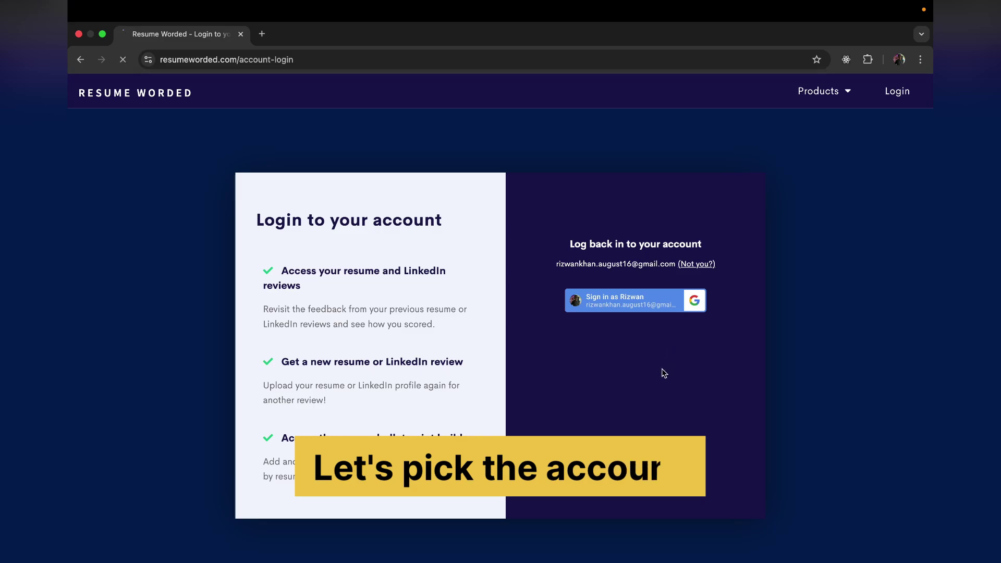
Upload the 6.5yrs resume PDF from Downloads to get its 79/100 score.
scroll(662, 368, down, 3)
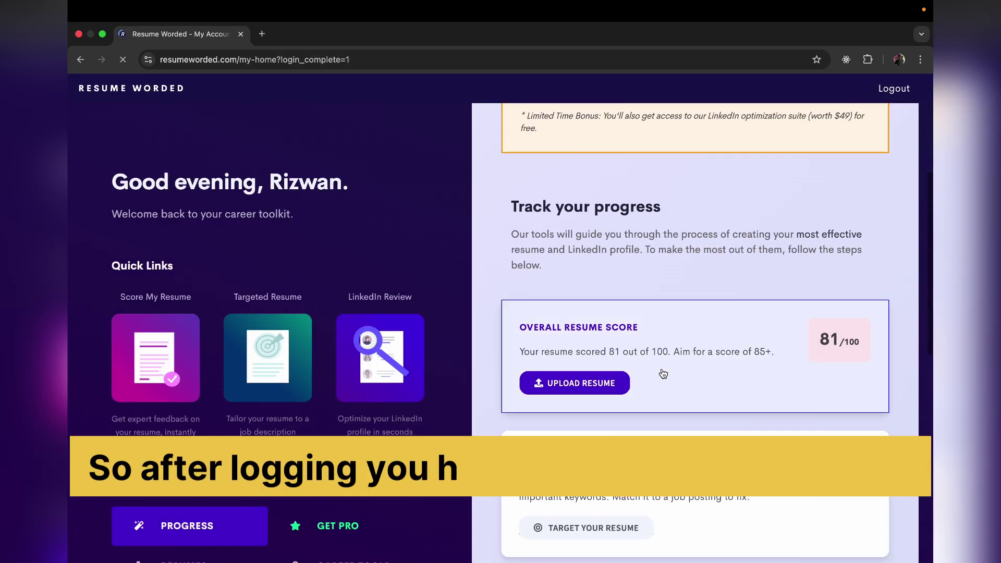
click(583, 383)
scroll(516, 375, down, 5)
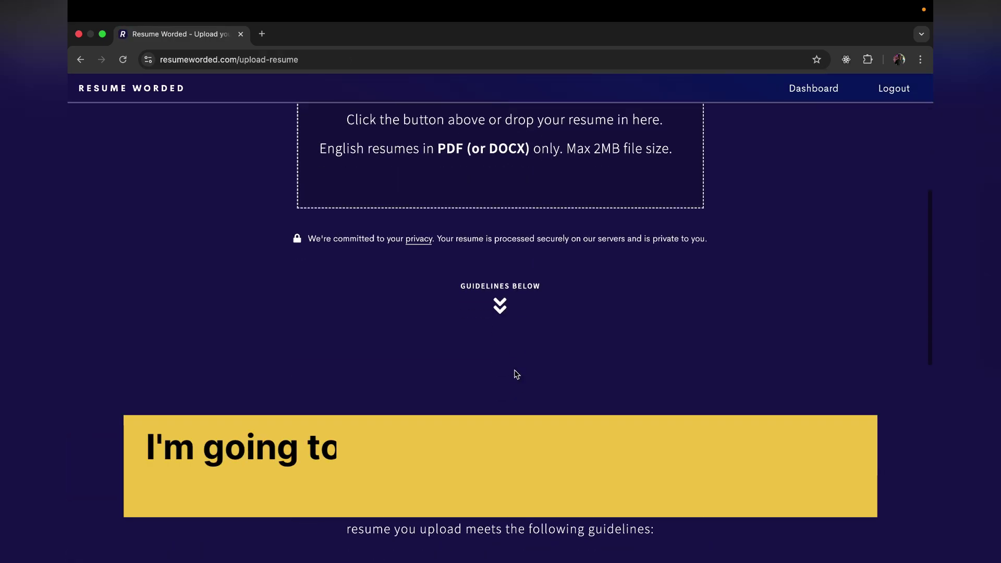
scroll(516, 375, up, 4)
click(499, 214)
click(498, 208)
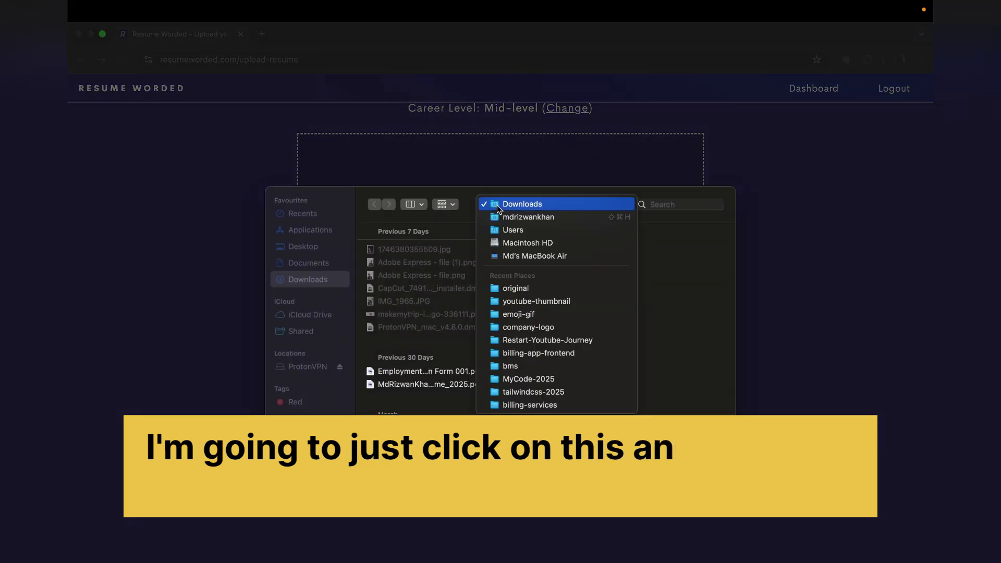
click(498, 208)
scroll(399, 363, down, 5)
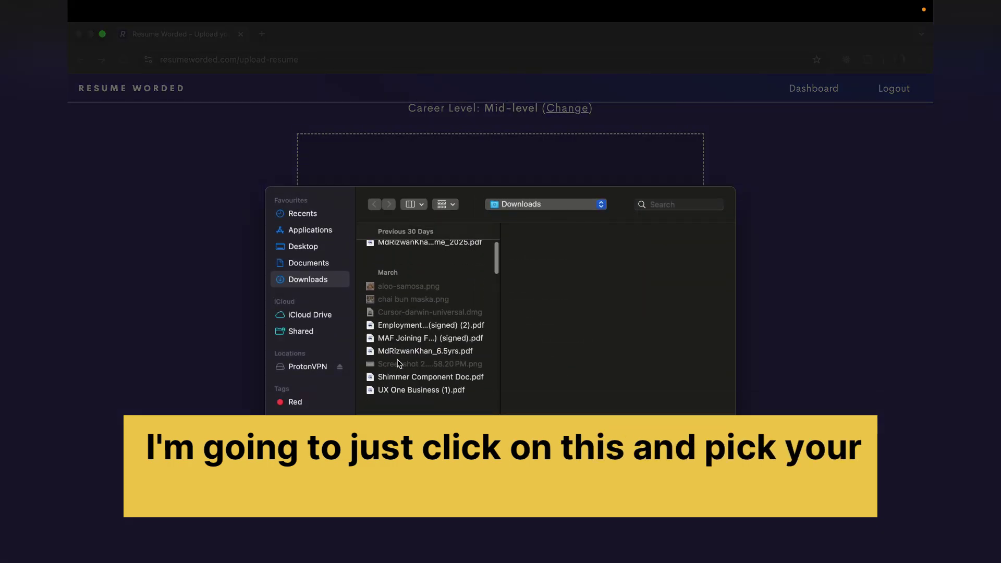
click(405, 344)
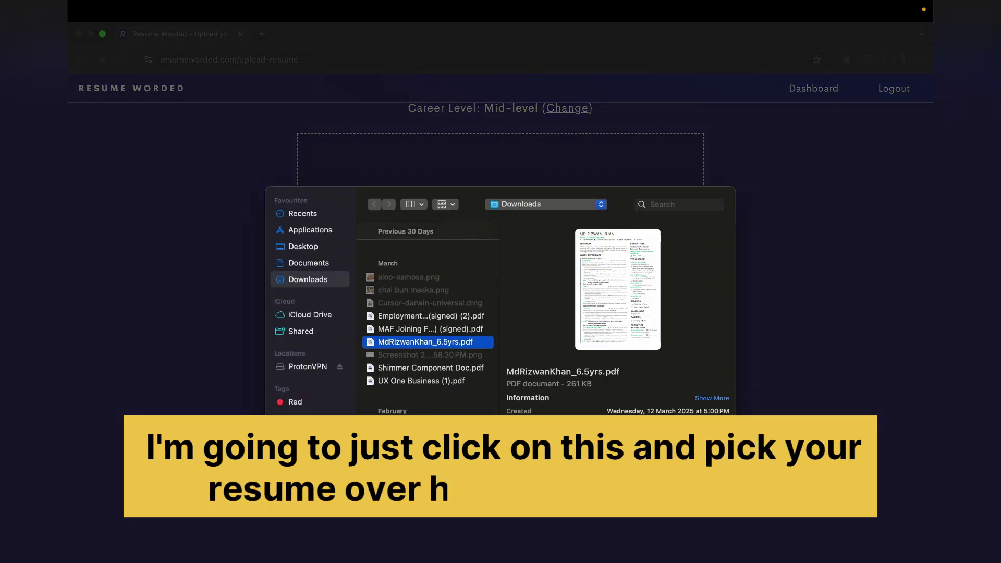
key(Return)
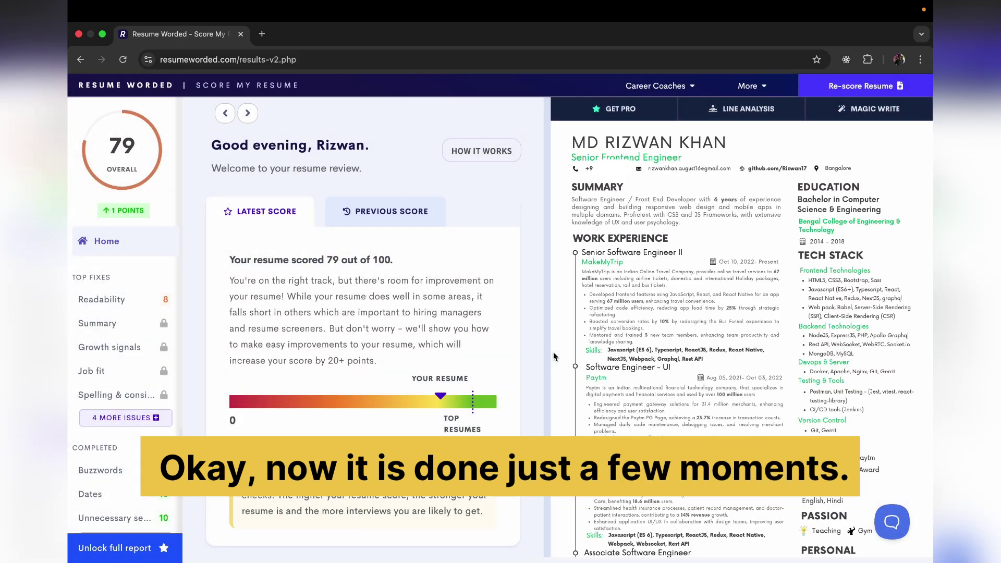
Scroll through the score results to the Steps to increase your score section.
mouse_move(119, 145)
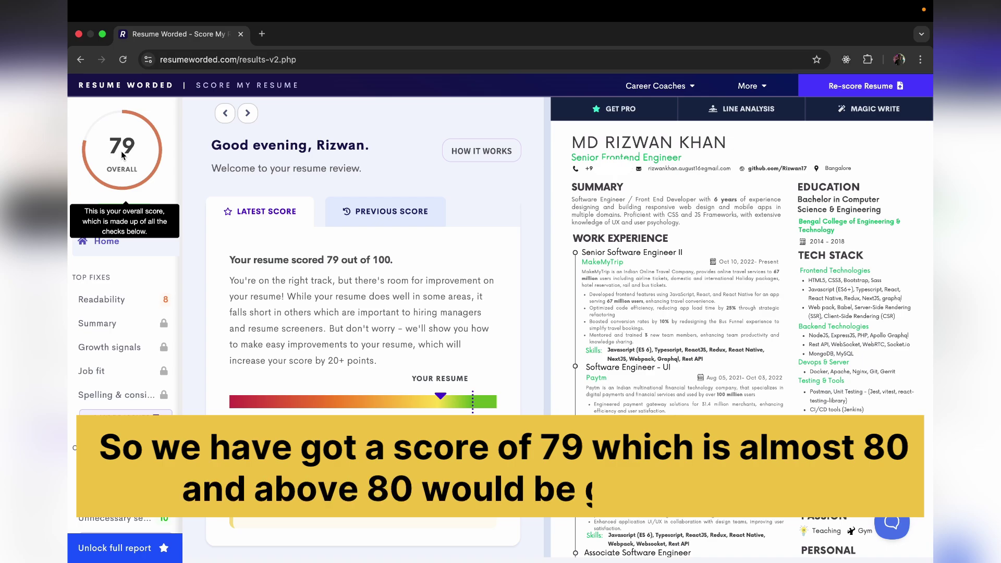
scroll(377, 288, down, 3)
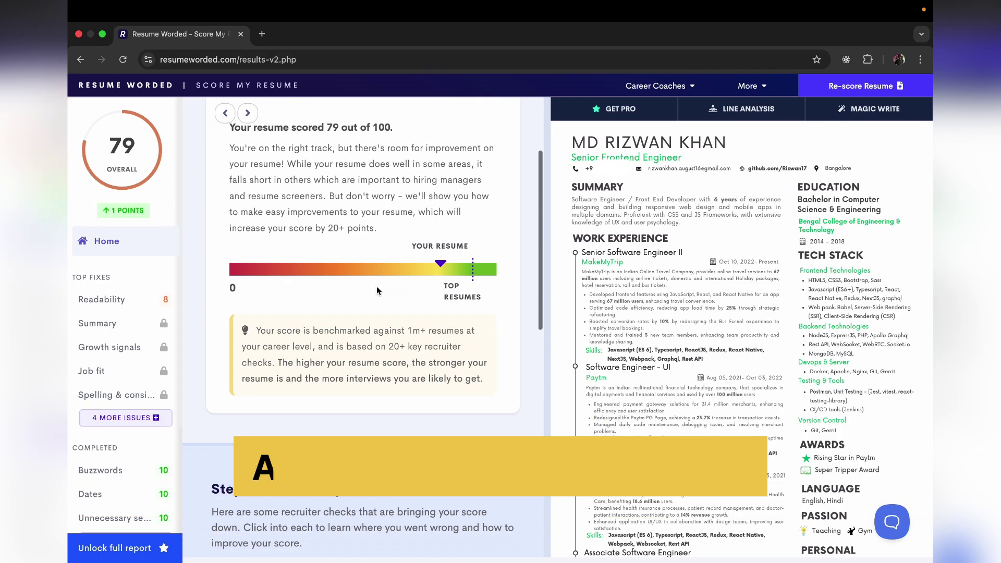
scroll(378, 288, up, 3)
scroll(377, 289, down, 5)
scroll(377, 286, down, 3)
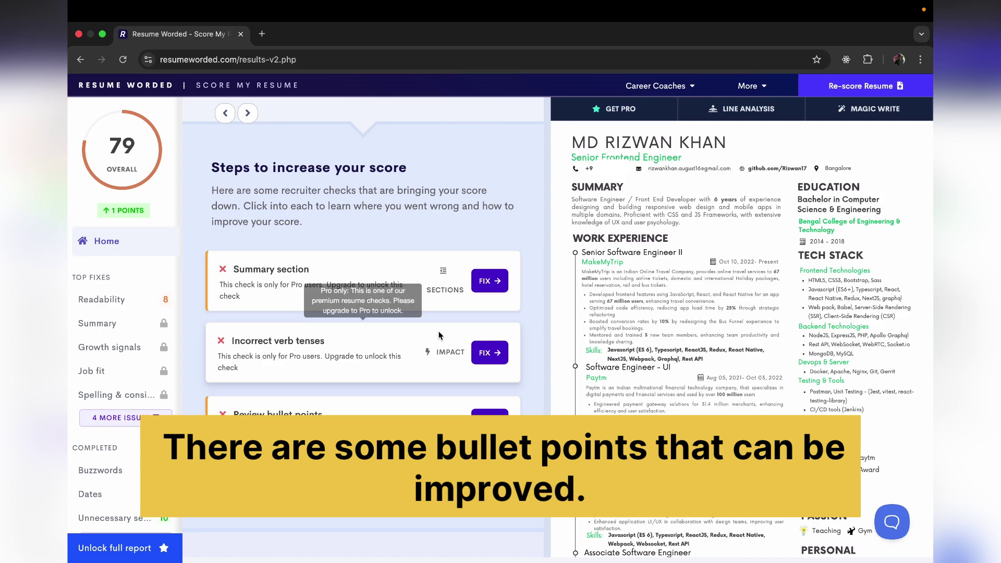
scroll(478, 255, up, 4)
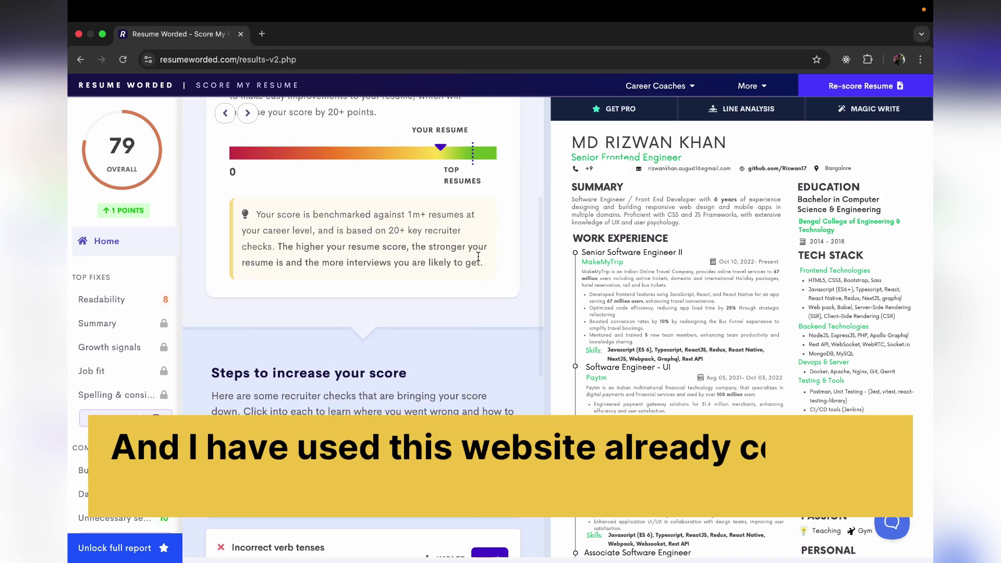
scroll(495, 359, down, 8)
scroll(494, 359, up, 4)
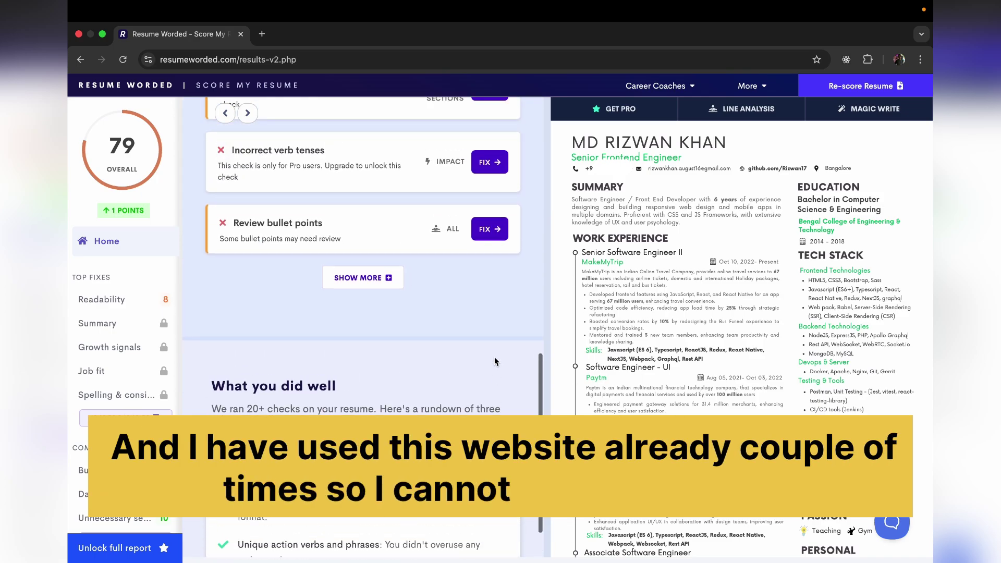
scroll(465, 226, up, 2)
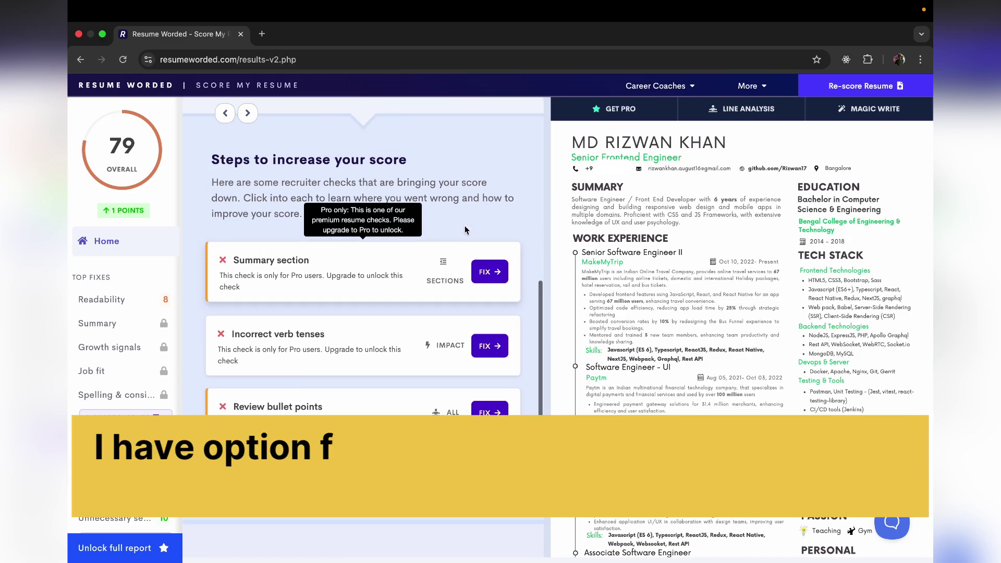
Open the Summary section fix and try Unlock Now, which requires a Pro upgrade.
click(490, 277)
click(490, 275)
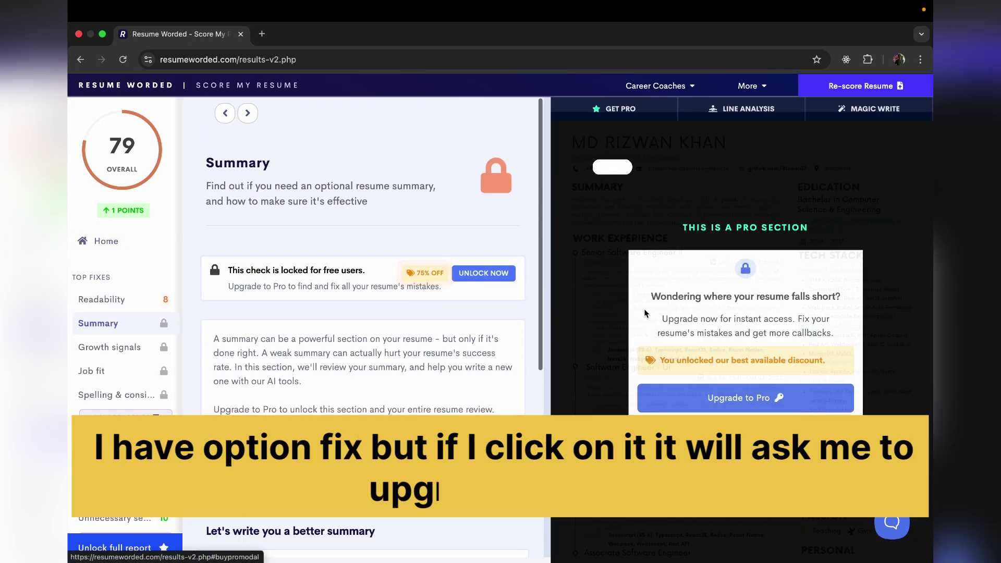
scroll(530, 401, down, 5)
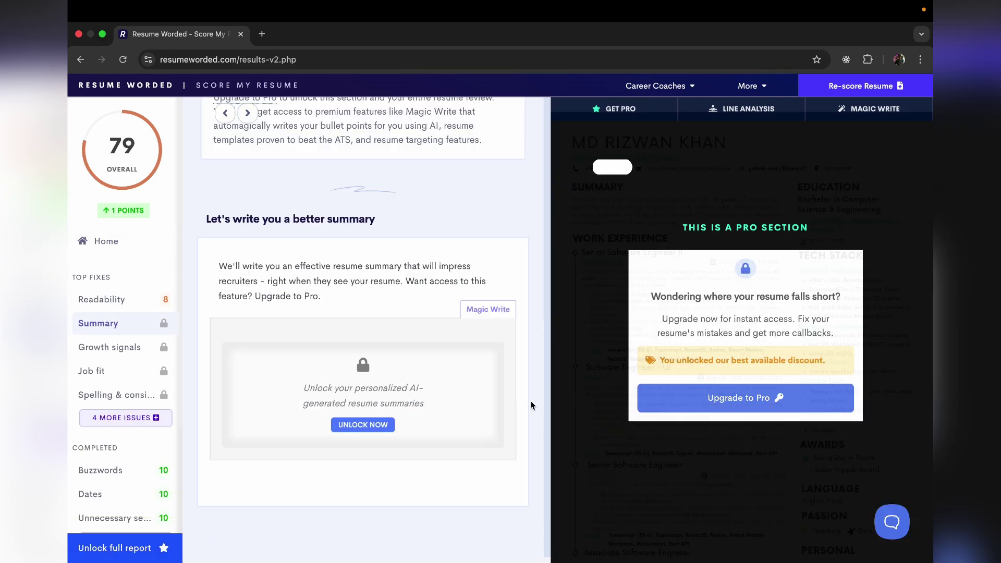
scroll(530, 401, up, 5)
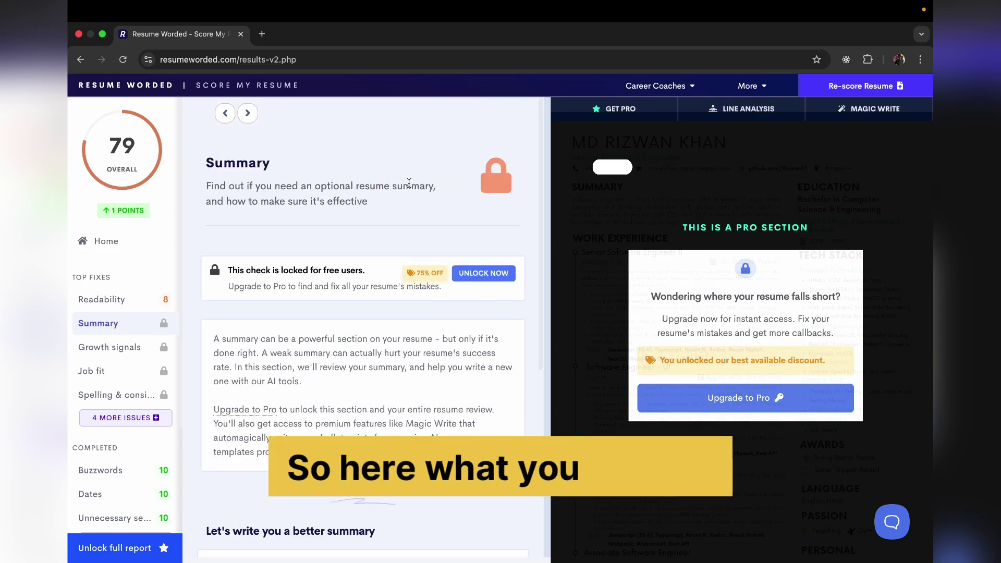
Open chatgpt.com in a new tab.
click(266, 36)
text(cah)
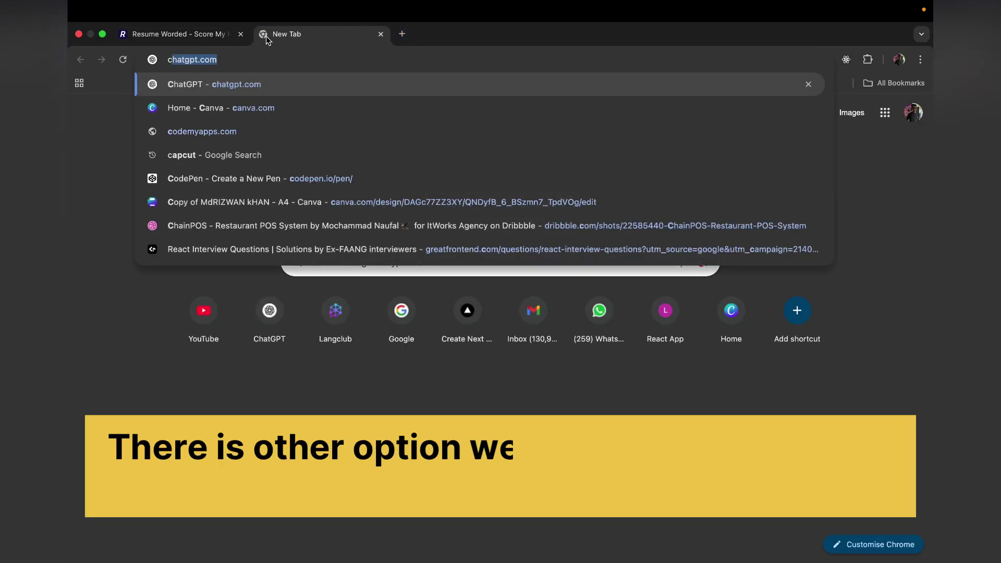
key(BackSpace)
key(BackSpace)
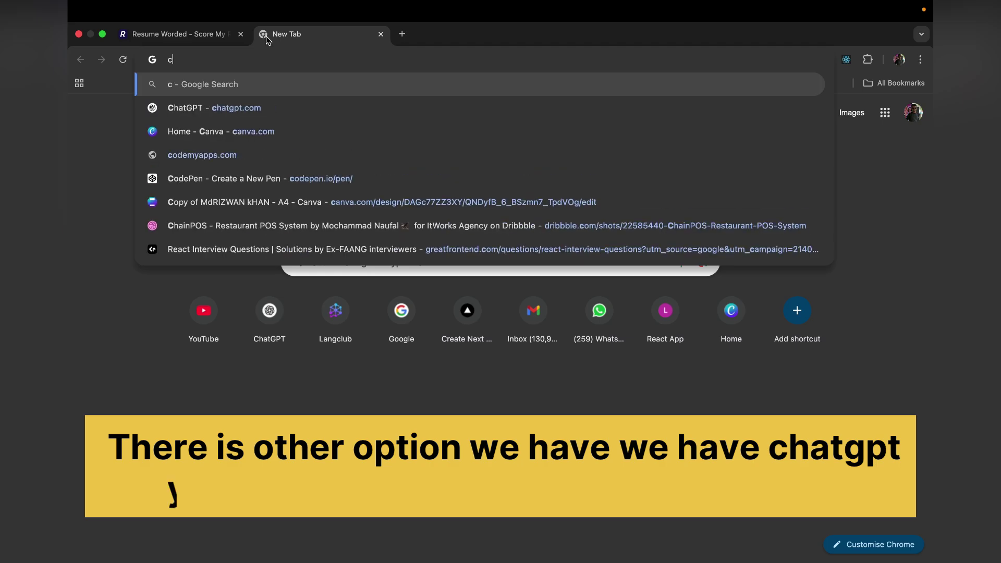
text(a)
key(BackSpace)
key(BackSpace)
text(ha)
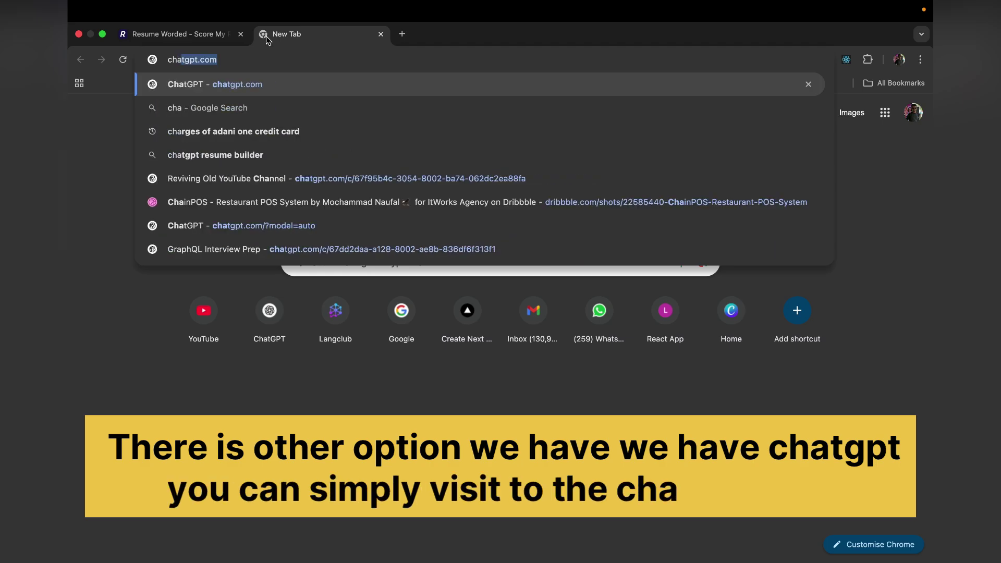
key(Return)
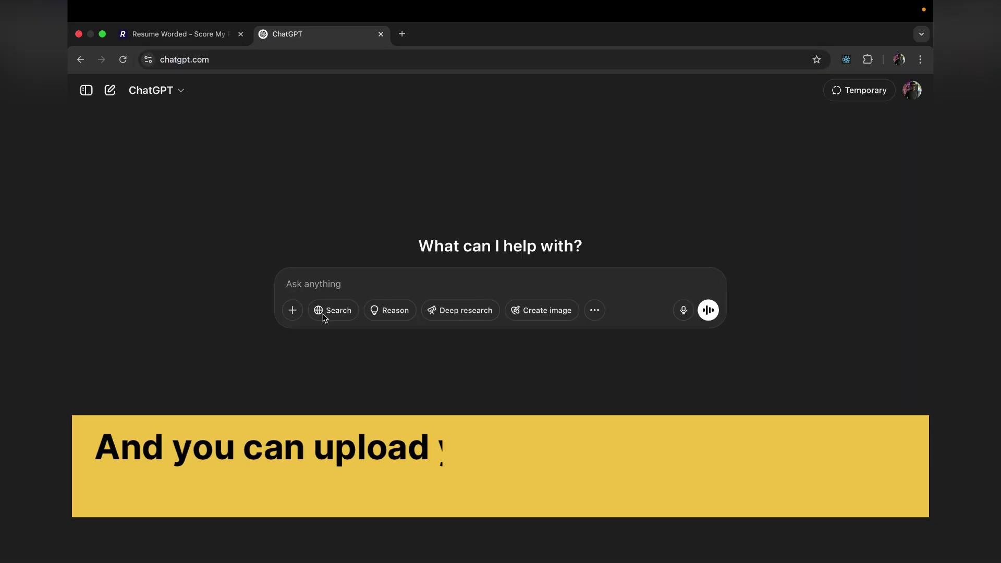
Attach the resume PDF from Downloads to a new ChatGPT message.
click(292, 311)
click(342, 281)
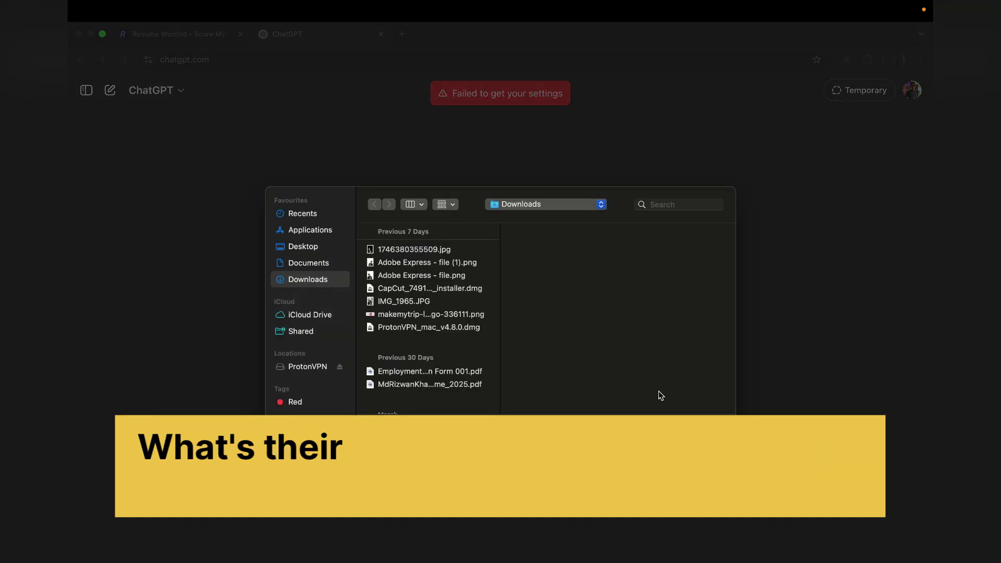
key(Escape)
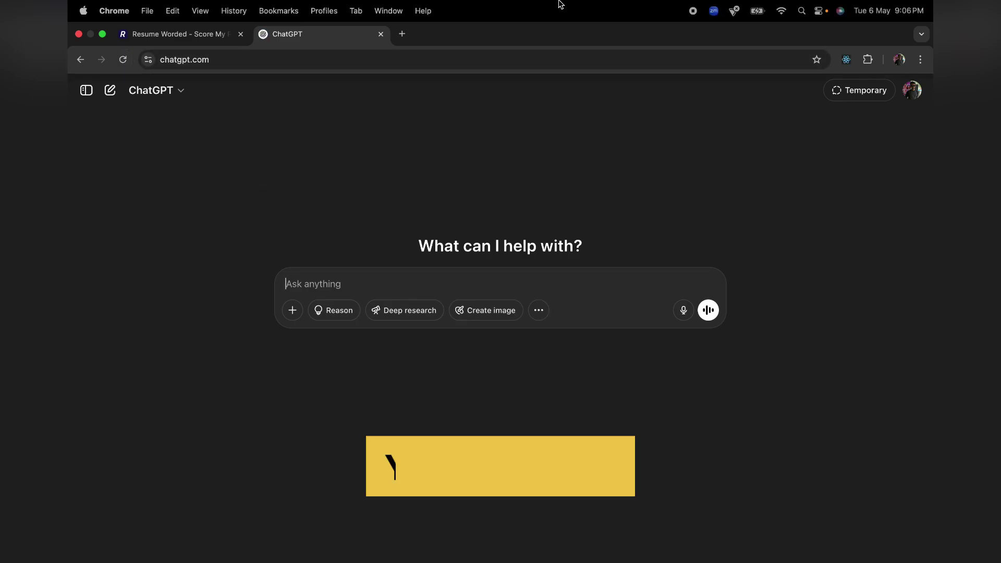
click(293, 312)
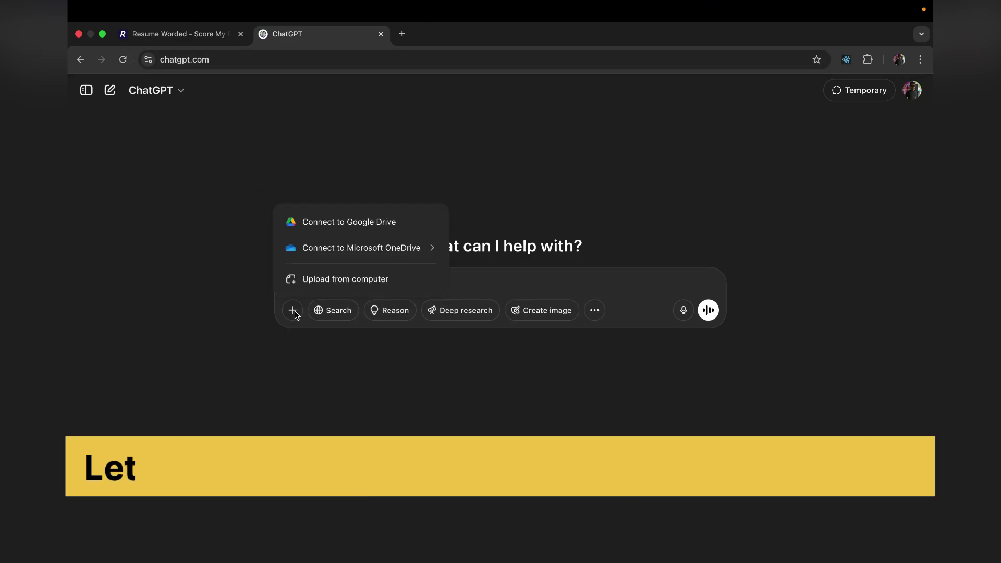
click(328, 283)
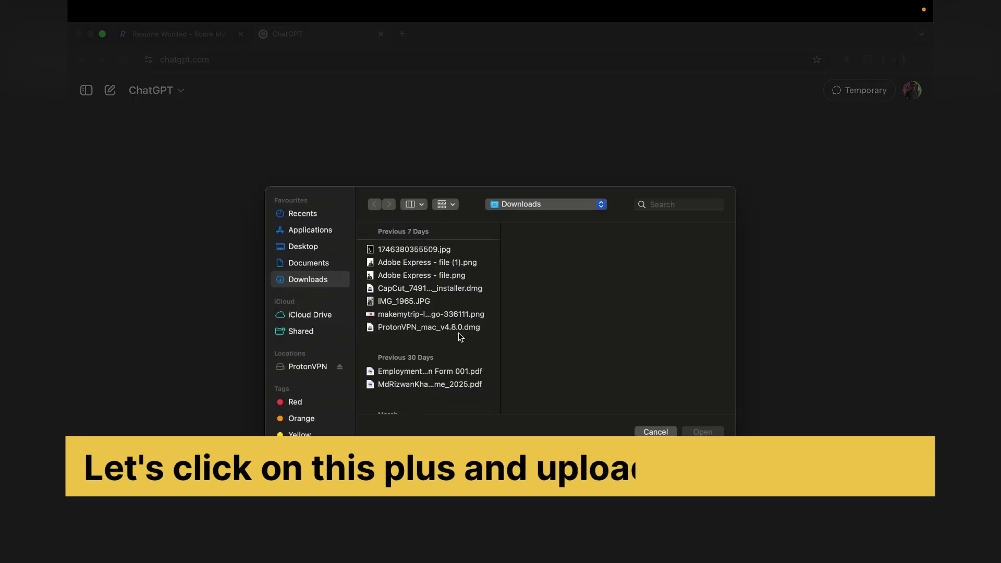
scroll(434, 334, down, 3)
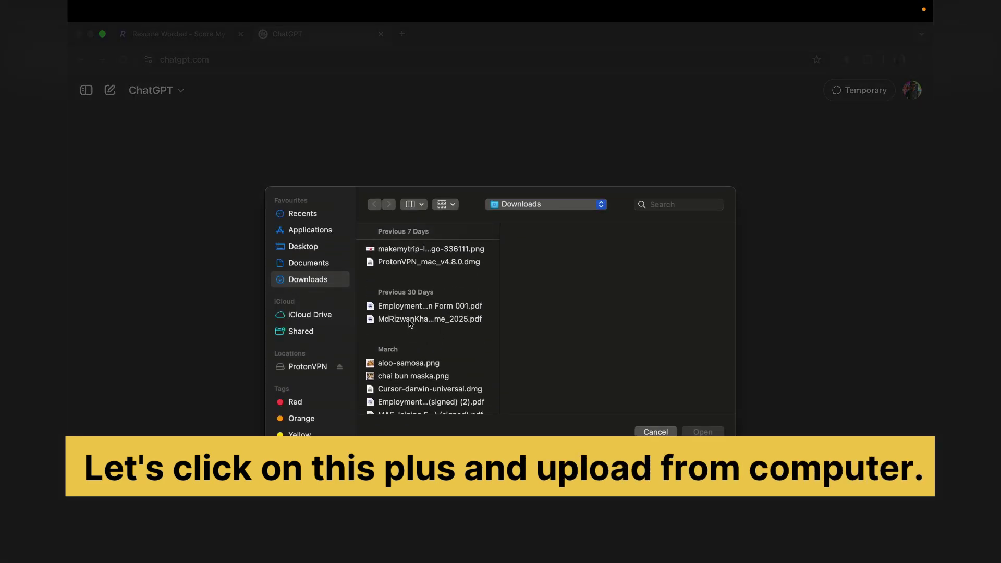
click(410, 320)
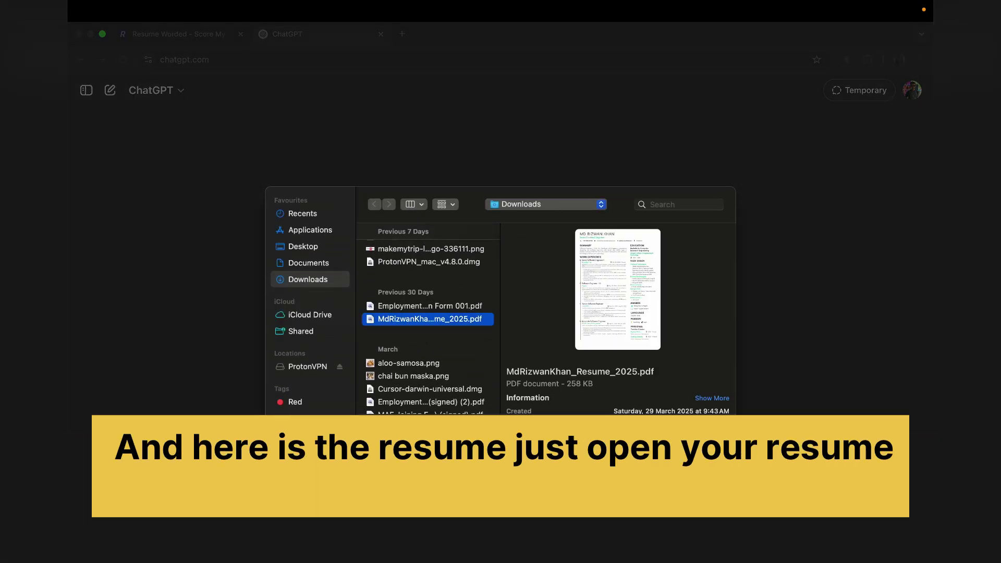
key(Return)
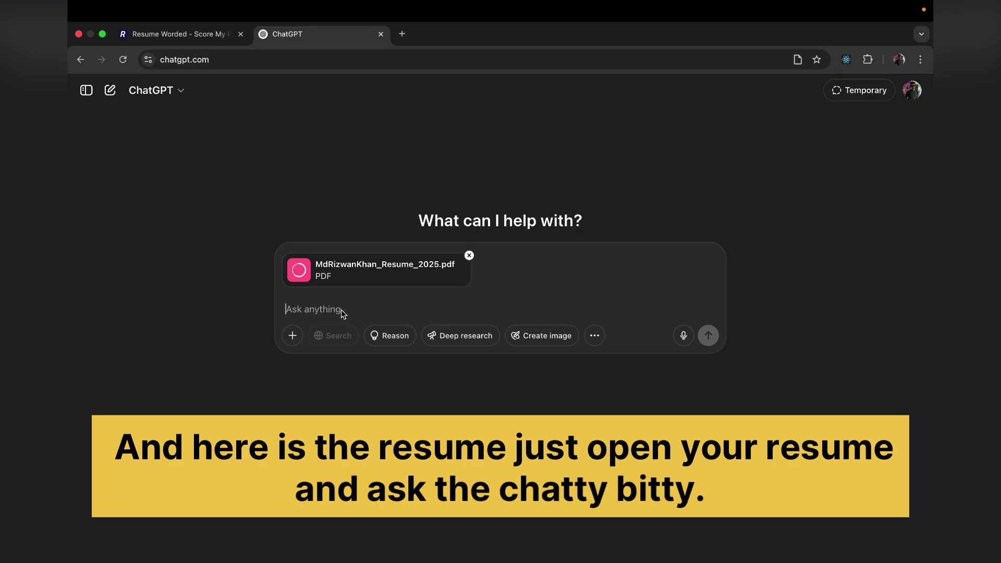
Review the overall score overview in Resume Worded, then return to the ChatGPT draft.
click(172, 33)
scroll(407, 284, down, 5)
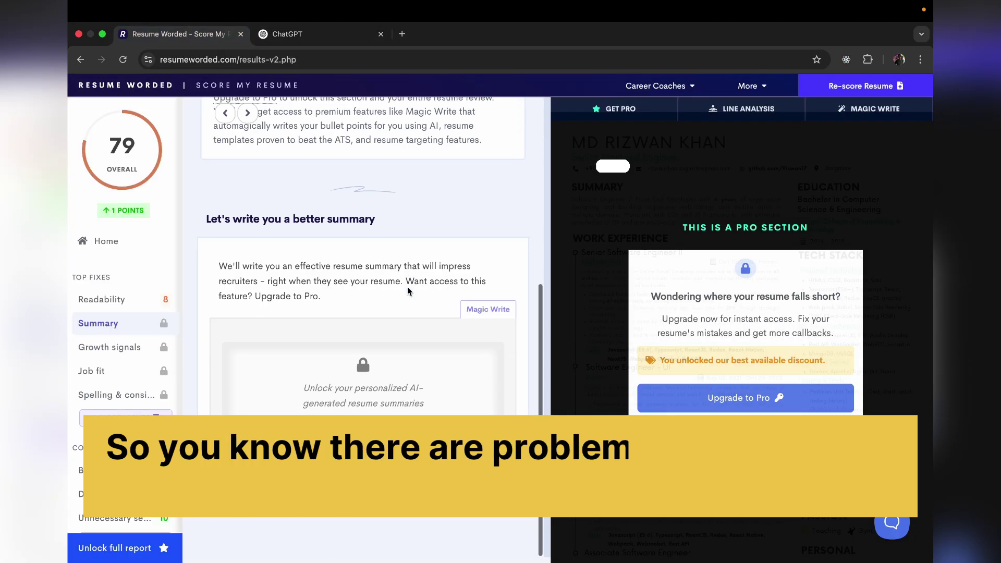
scroll(409, 291, up, 3)
click(114, 237)
scroll(347, 363, down, 3)
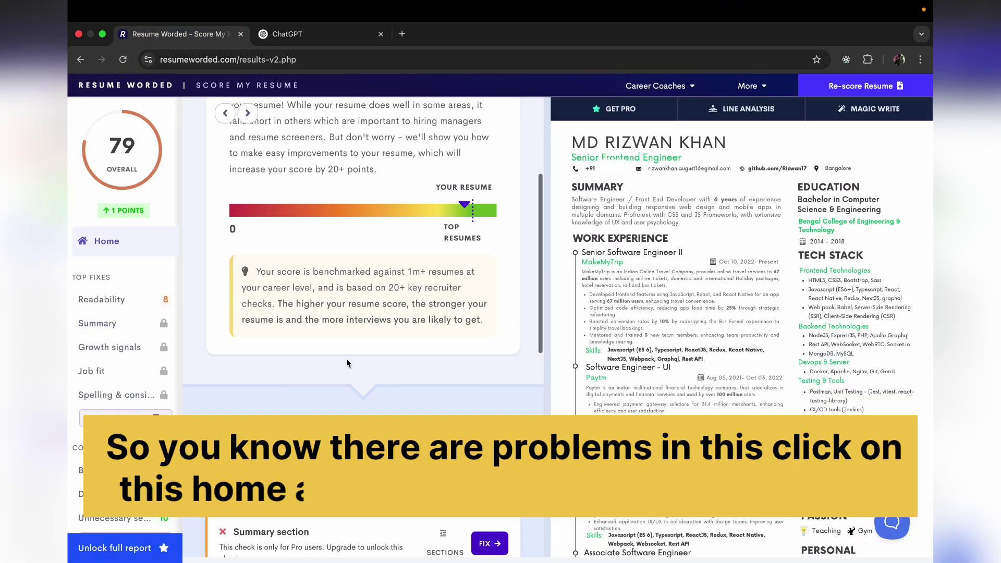
scroll(347, 363, down, 4)
click(311, 39)
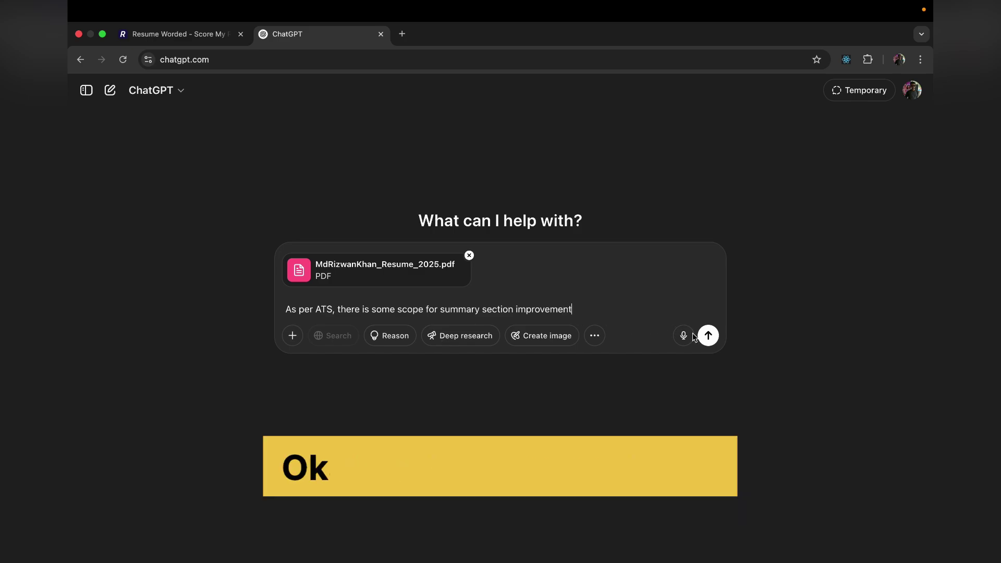
Send the note that the summary section needs improvement for ATS, with the resume attached.
click(708, 336)
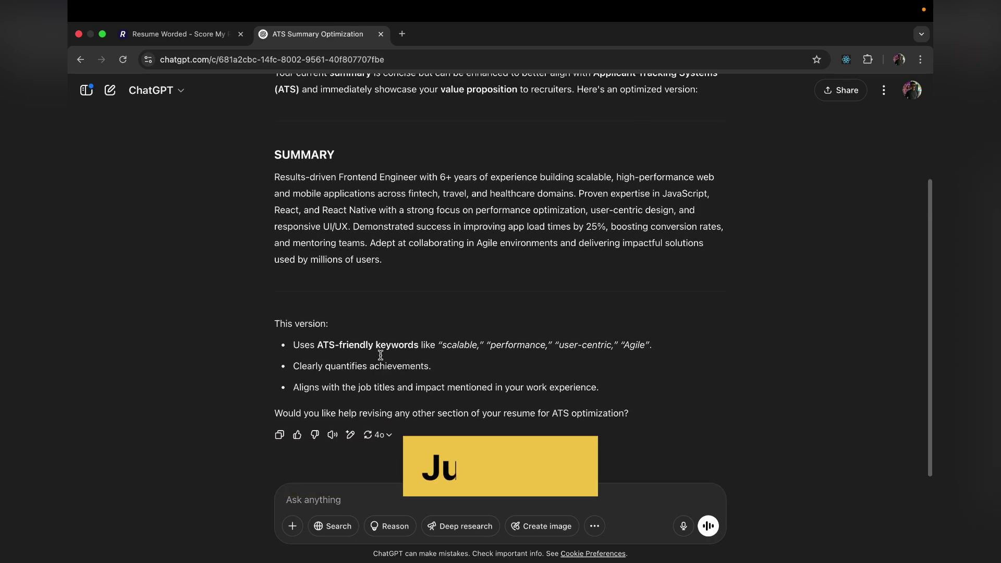
Scroll up to ChatGPT's SUMMARY heading and select the full rewritten summary paragraph.
scroll(300, 298, up, 3)
drag(275, 257, 395, 345)
Compare the new summary with Resume Worded's Summary fix, highlight the Online Resume Builder tip, open a new tab.
click(177, 34)
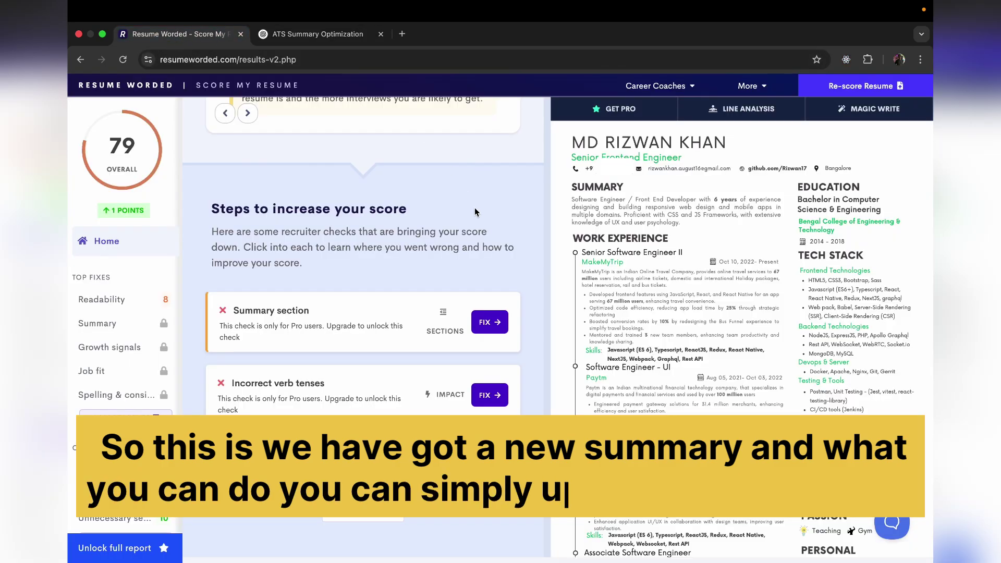
click(292, 34)
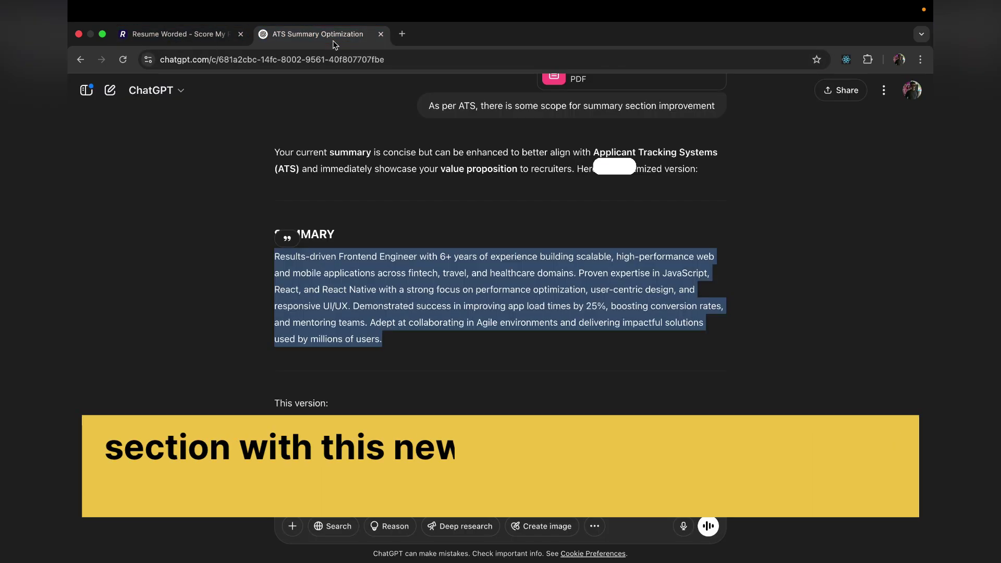
click(180, 34)
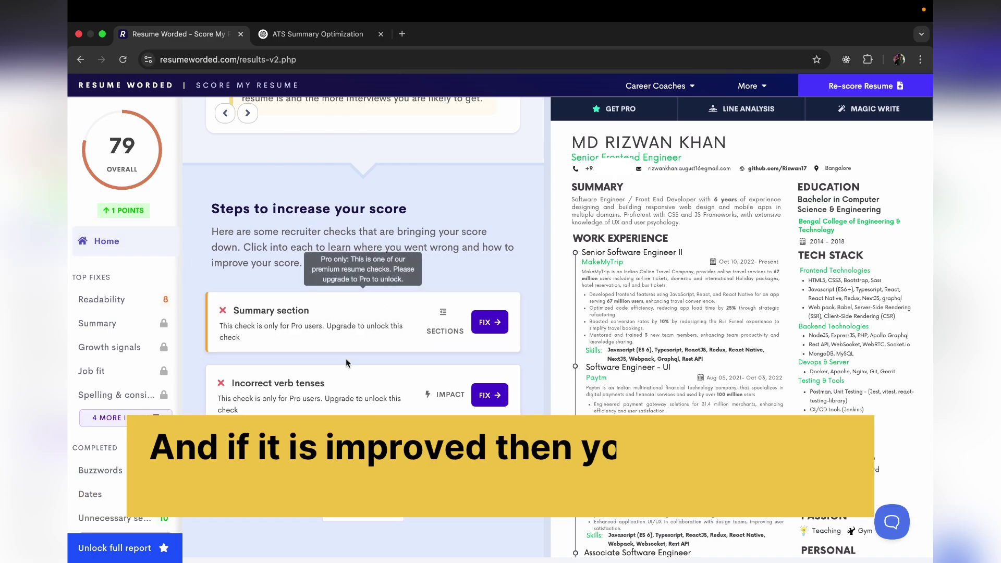
scroll(251, 333, down, 2)
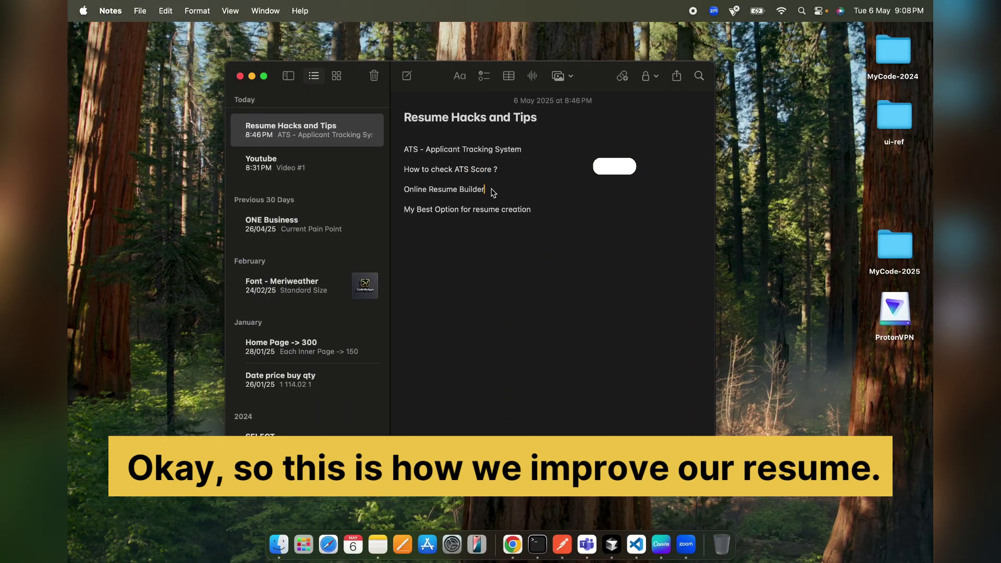
drag(491, 189, 398, 191)
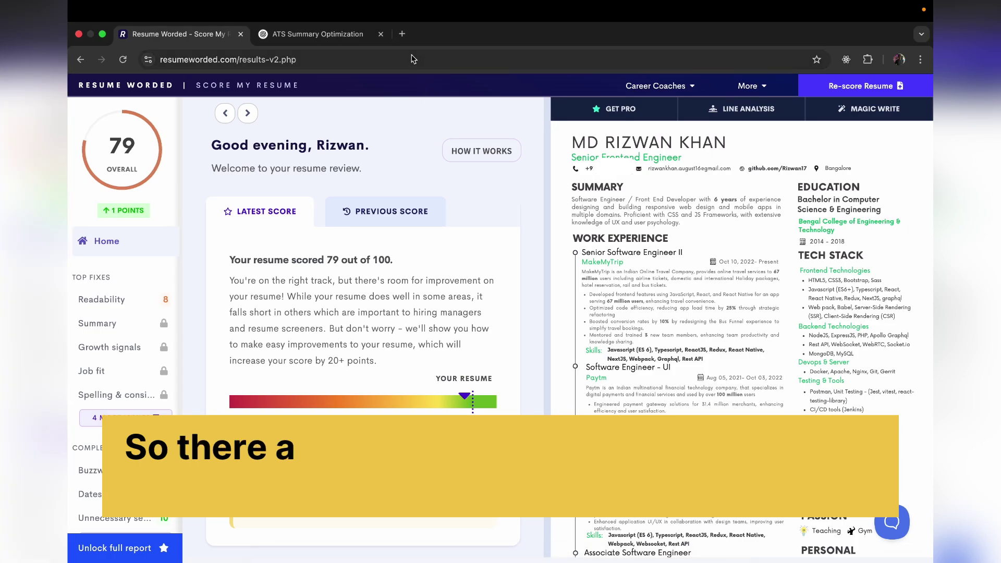
click(431, 34)
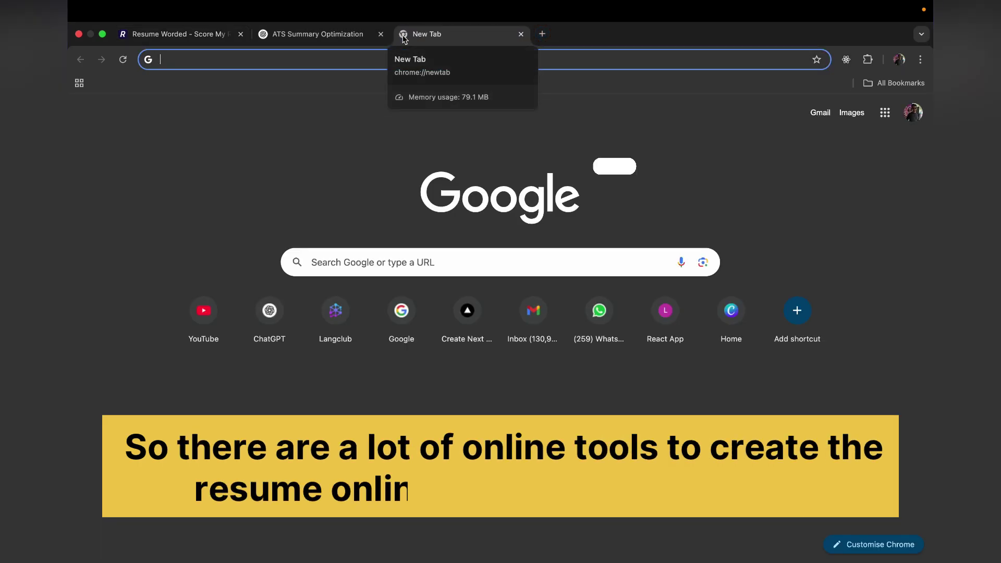
Search Google for 'online resume builder' and scroll the results to Canva's Free Online Resume Builder.
text(online)
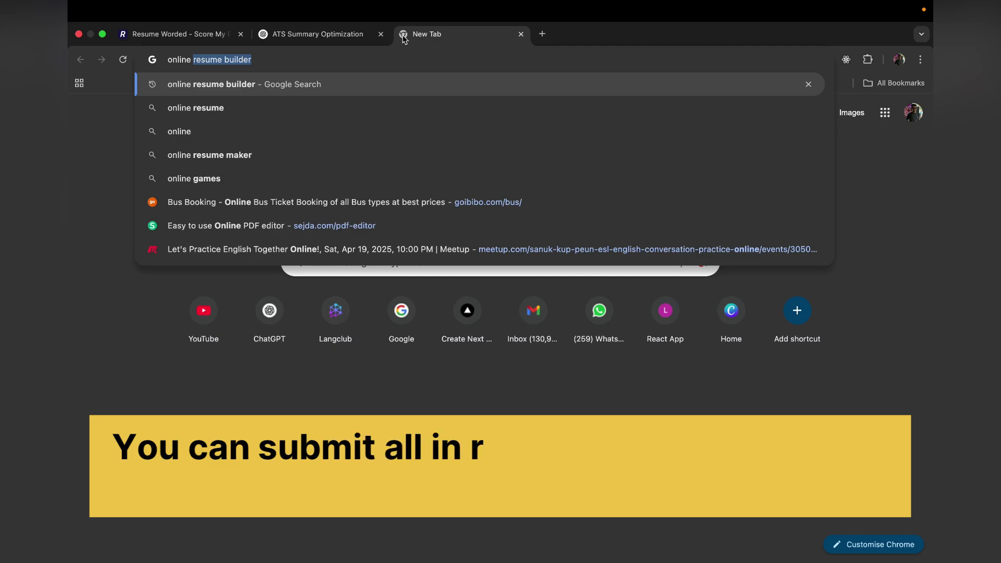
key(Return)
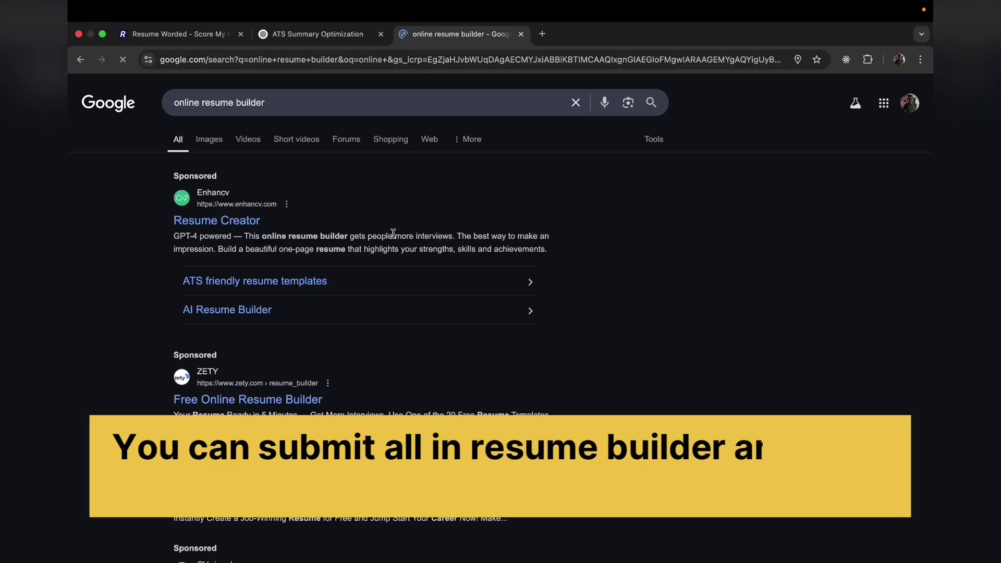
scroll(394, 235, down, 10)
scroll(393, 233, down, 2)
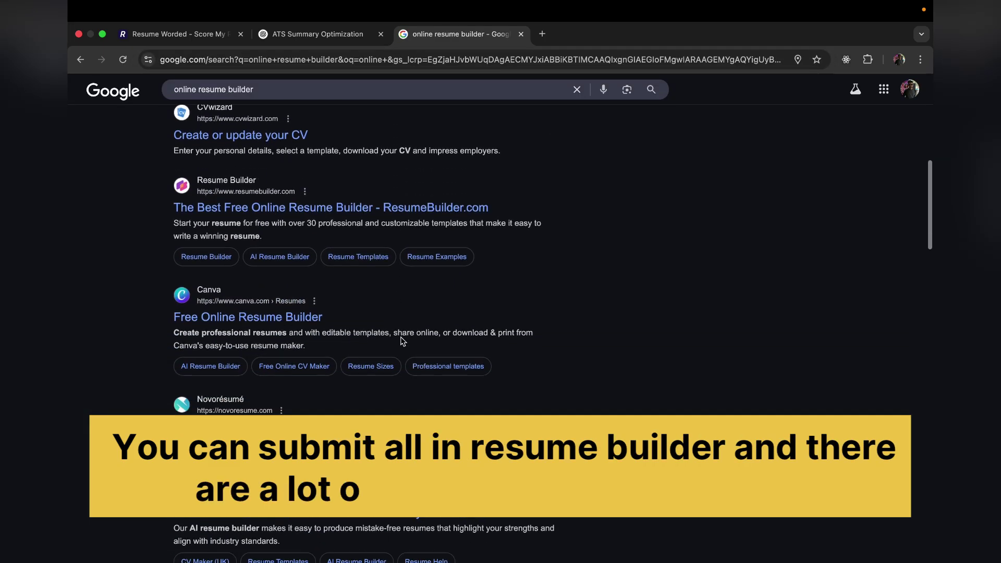
scroll(403, 341, up, 2)
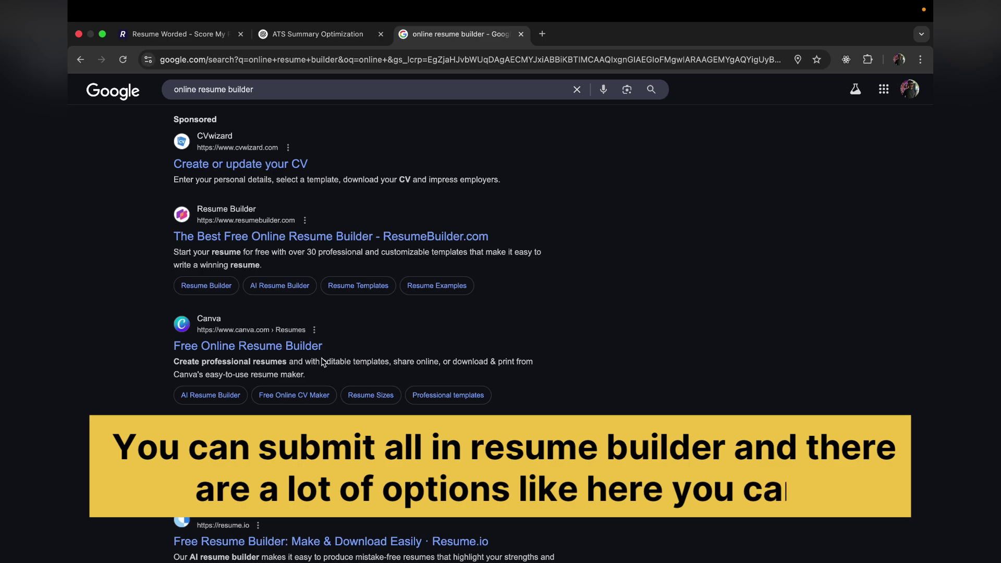
scroll(322, 362, down, 2)
scroll(256, 385, down, 2)
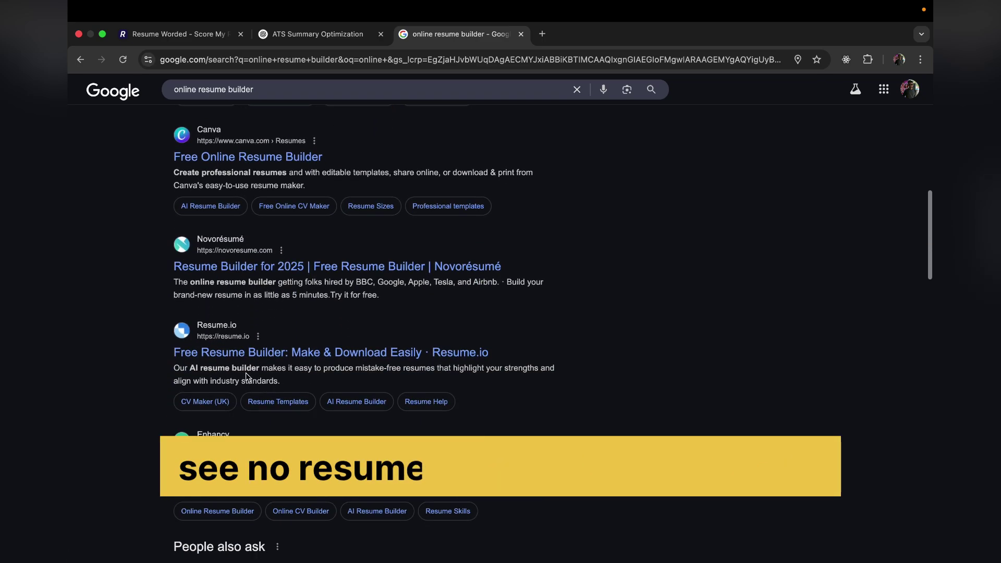
scroll(229, 387, down, 2)
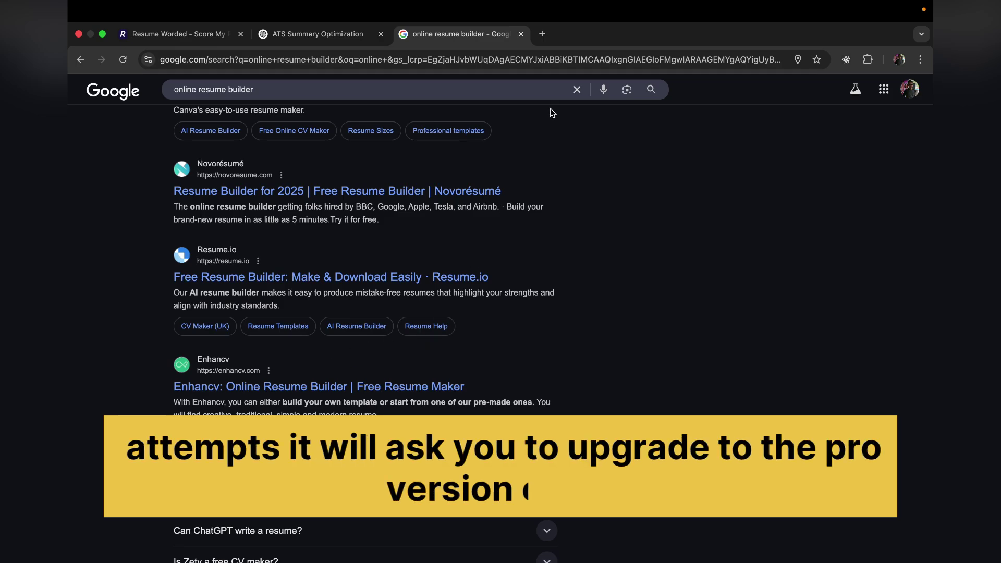
scroll(474, 156, up, 3)
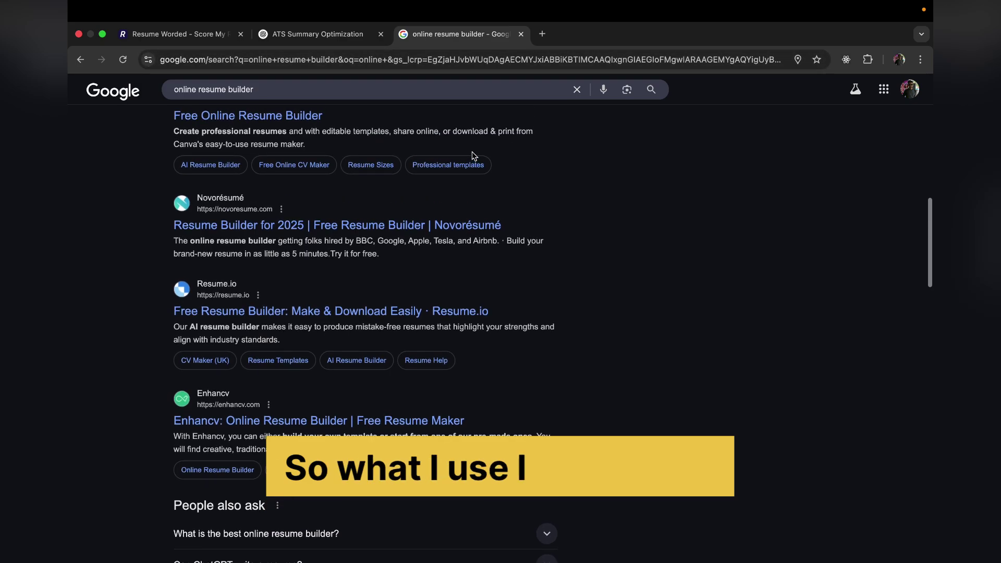
Open Canva's resume builder, then go Home through the account menu to view recent A4 resume designs.
click(211, 235)
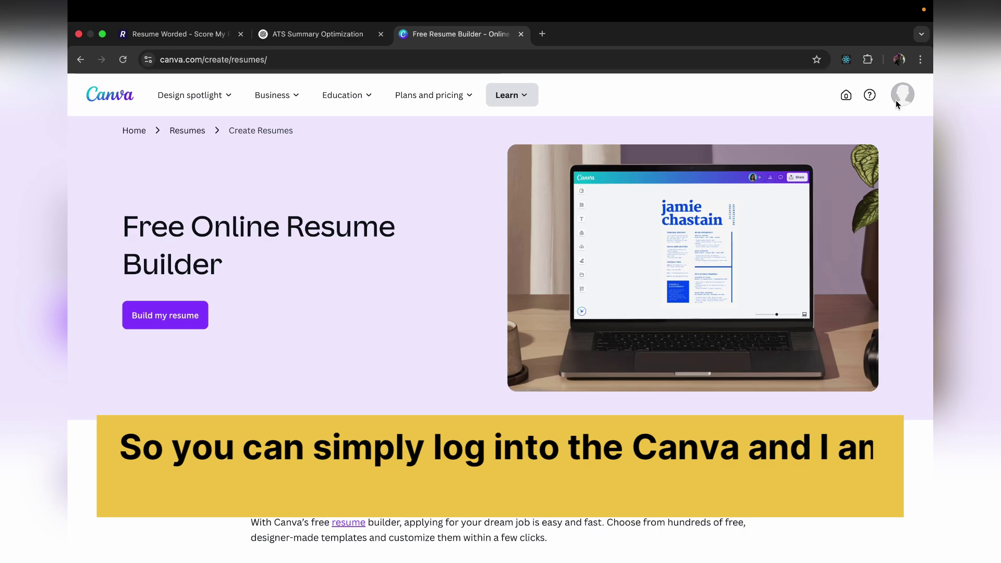
click(902, 99)
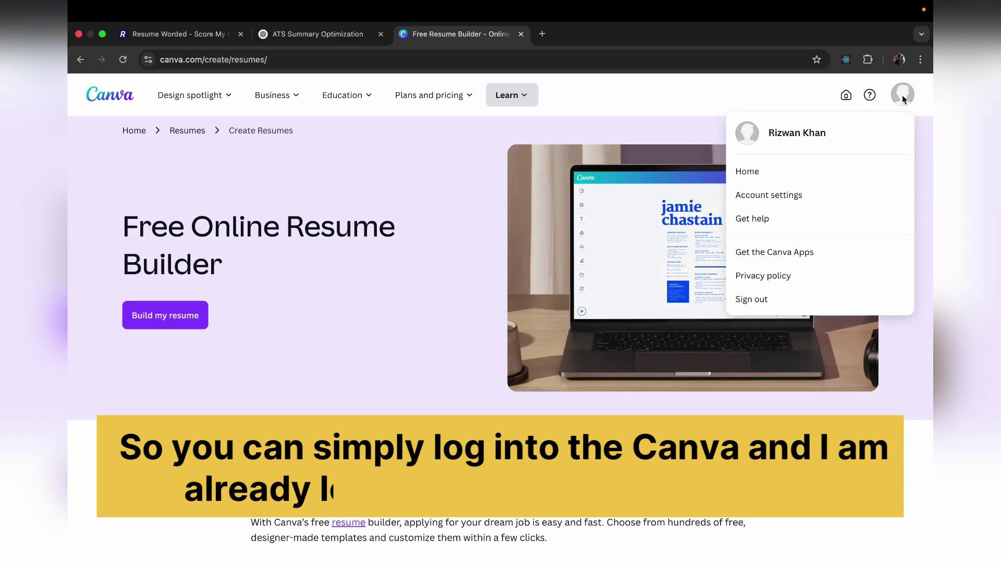
click(749, 169)
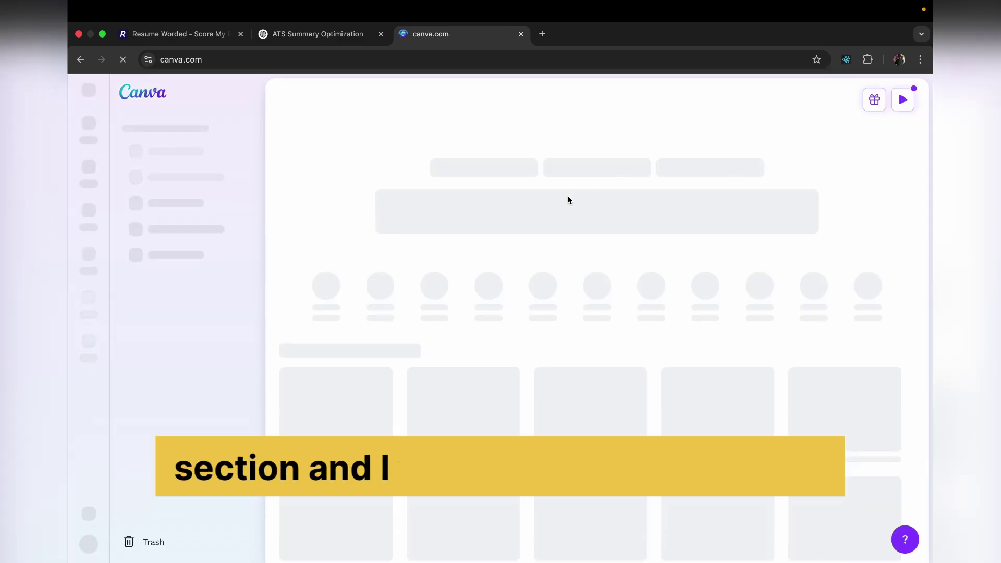
scroll(379, 283, down, 5)
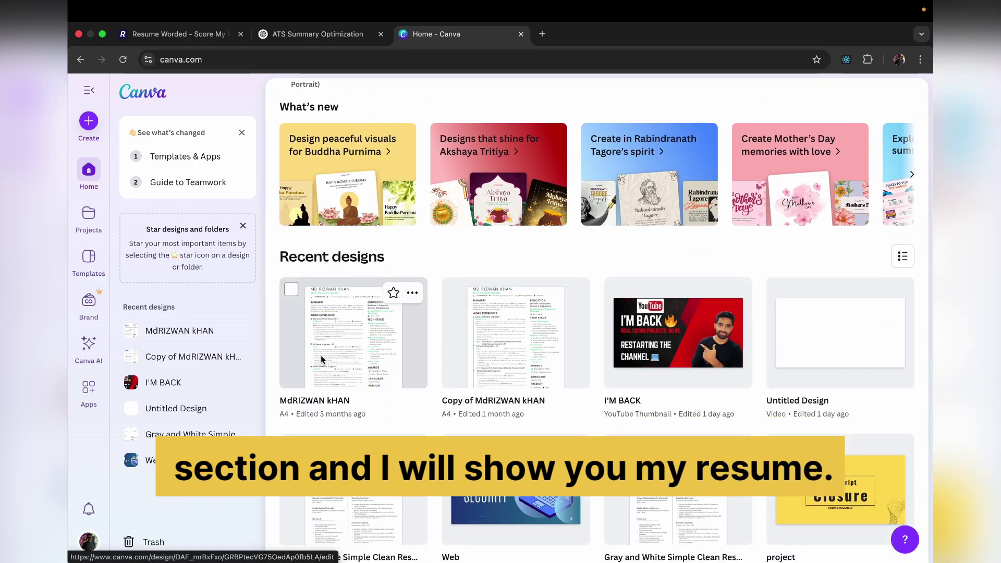
Open the two-column A4 resume design from Recent designs and zoom the canvas to about 112%.
click(352, 338)
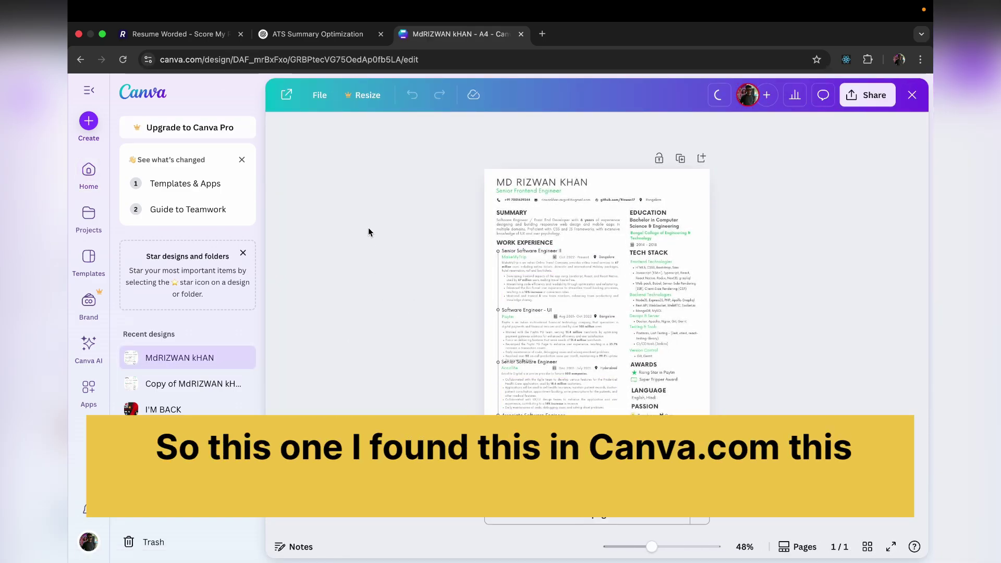
scroll(608, 283, up, 5)
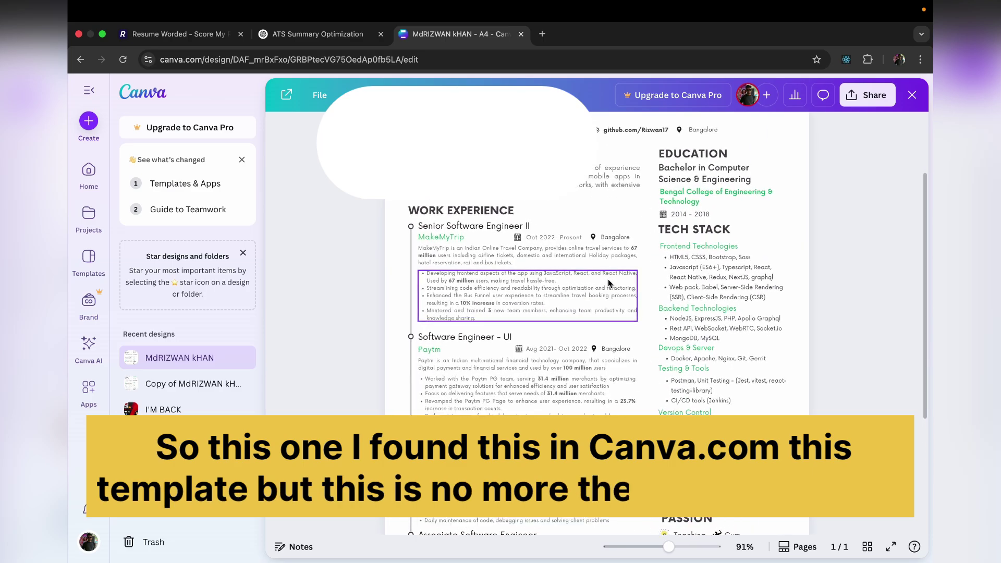
scroll(608, 282, up, 2)
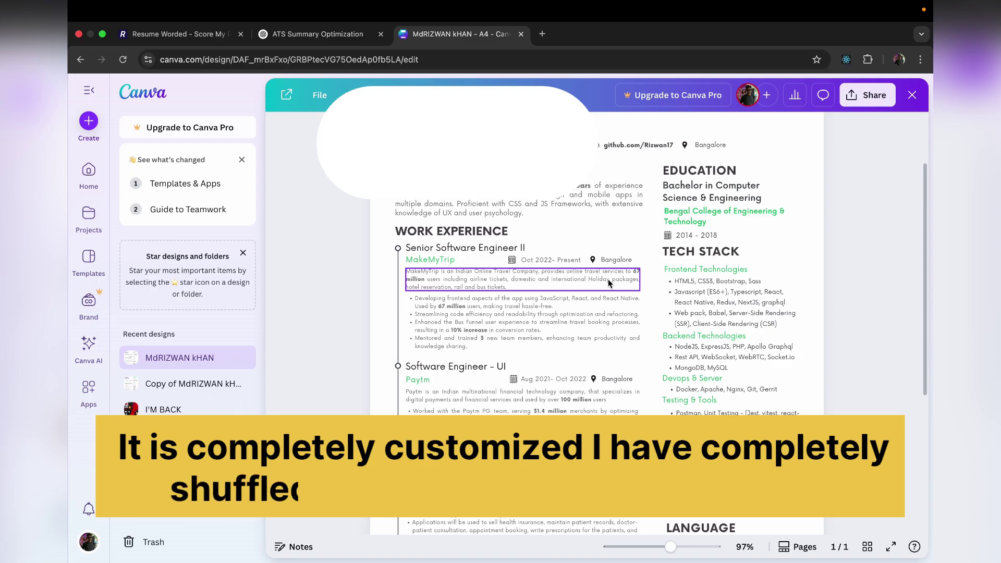
scroll(608, 280, up, 2)
scroll(608, 280, up, 2)
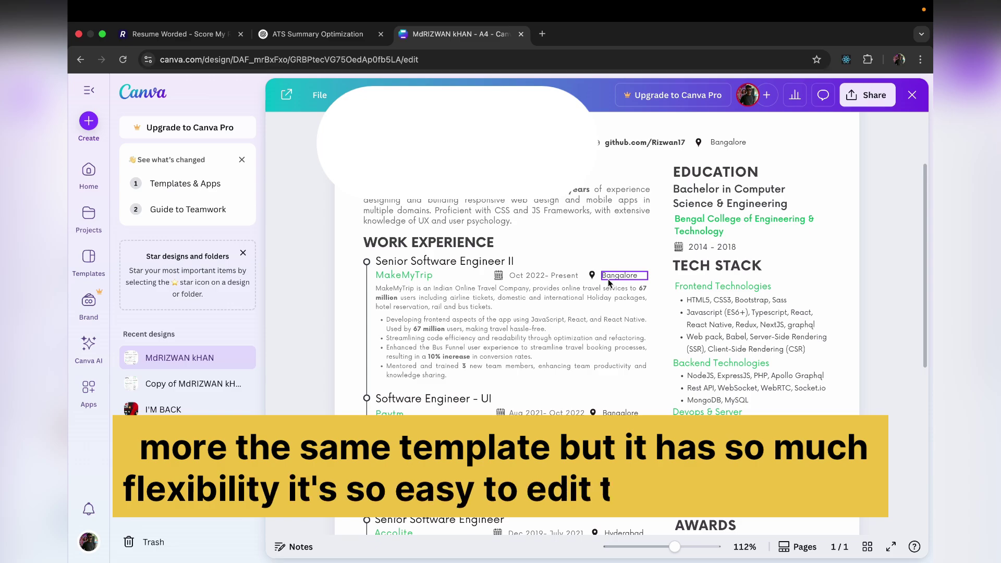
scroll(614, 261, up, 2)
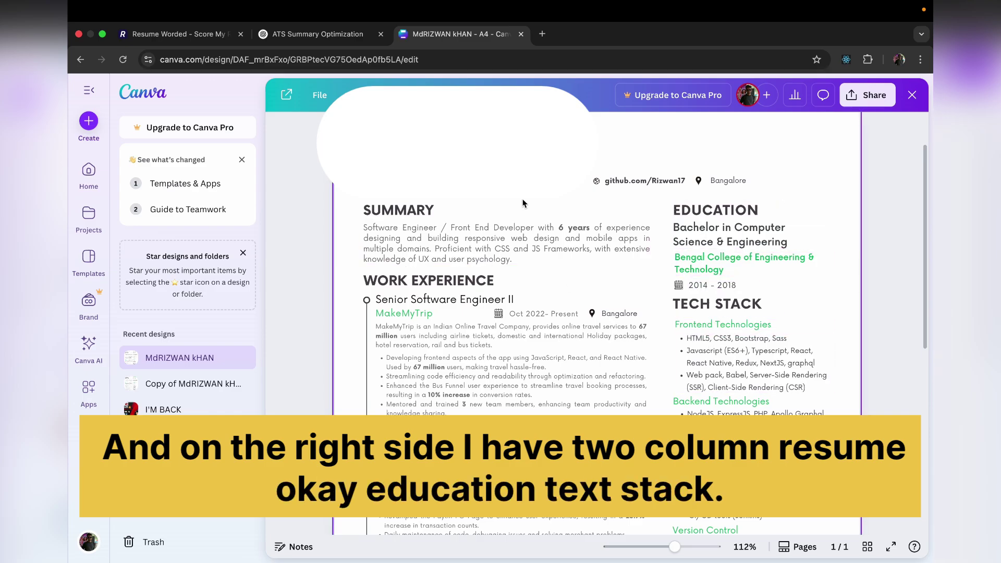
Back in Resume Worded, open the Readability feedback and scroll to the ATS Resume Templates.
click(208, 34)
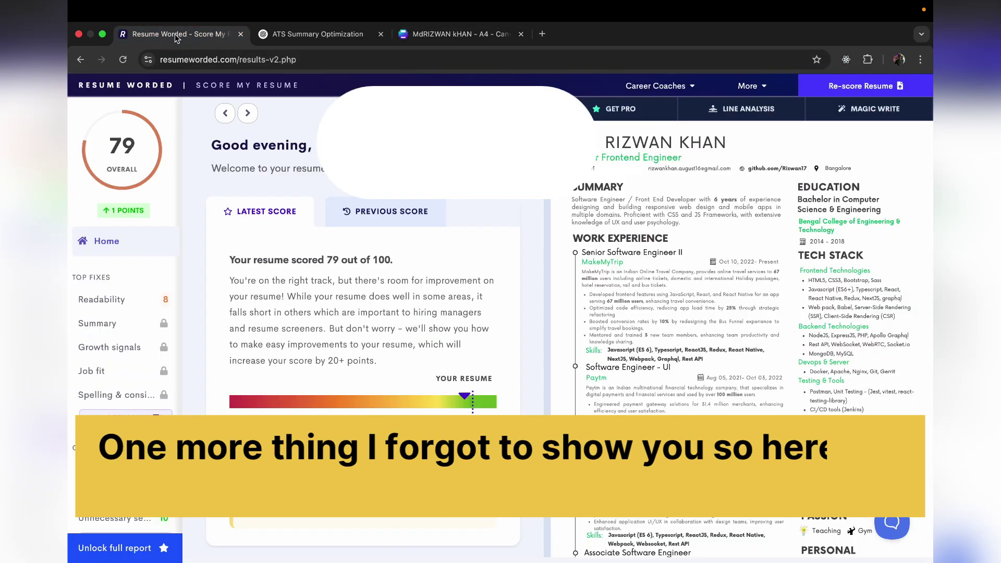
click(105, 300)
scroll(336, 355, down, 5)
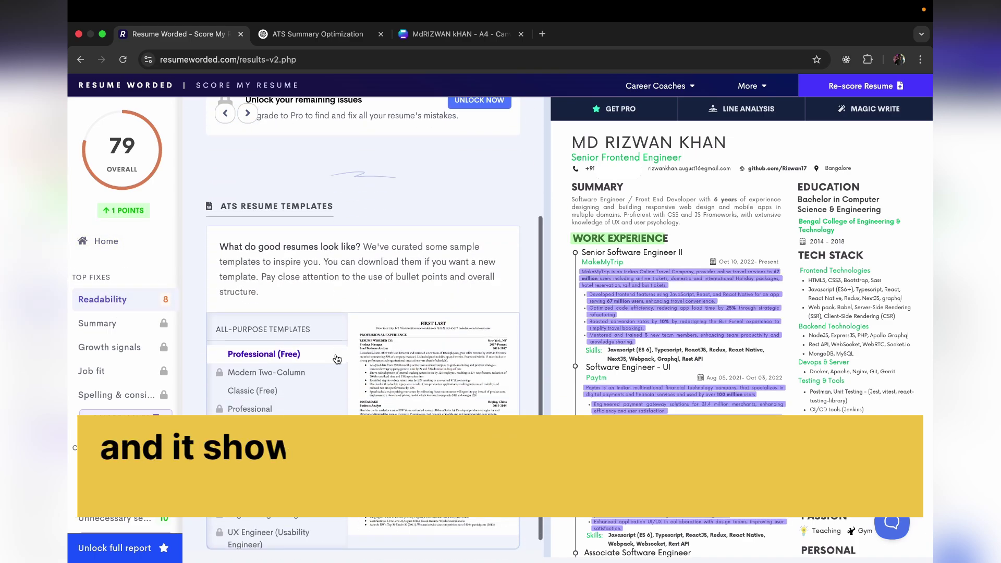
scroll(337, 358, down, 2)
scroll(342, 349, up, 4)
scroll(436, 248, down, 2)
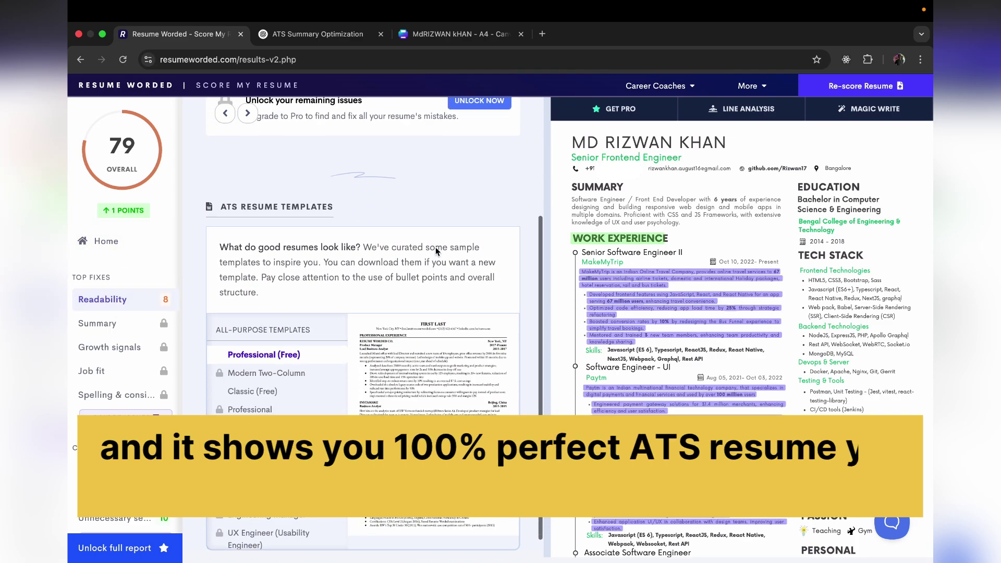
scroll(436, 247, up, 1)
click(431, 364)
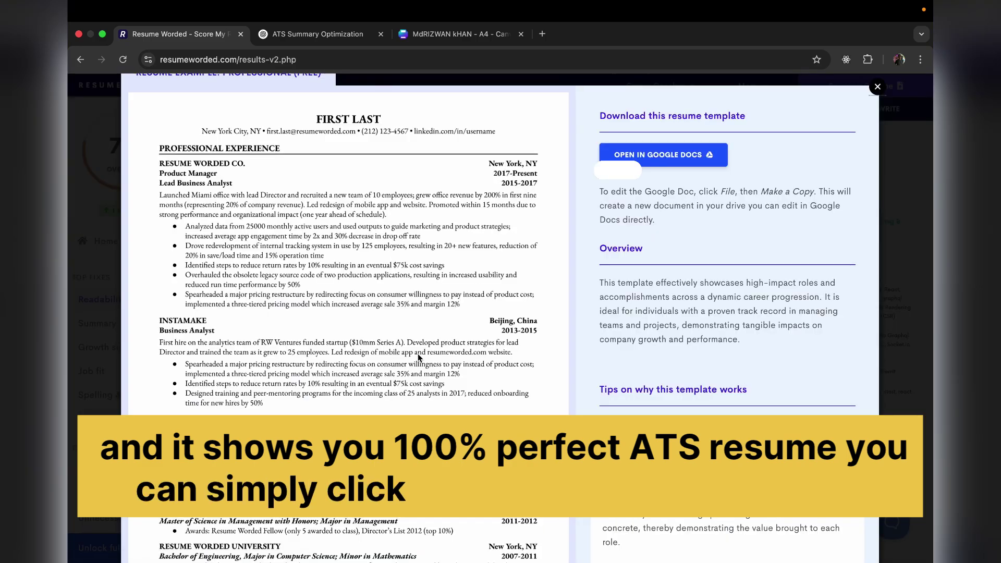
scroll(419, 358, down, 3)
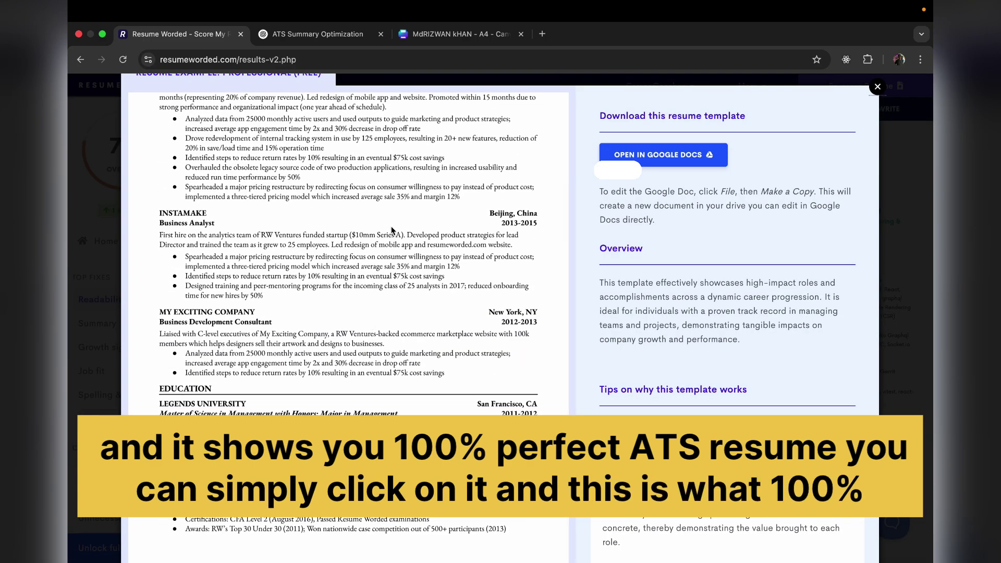
scroll(392, 230, up, 3)
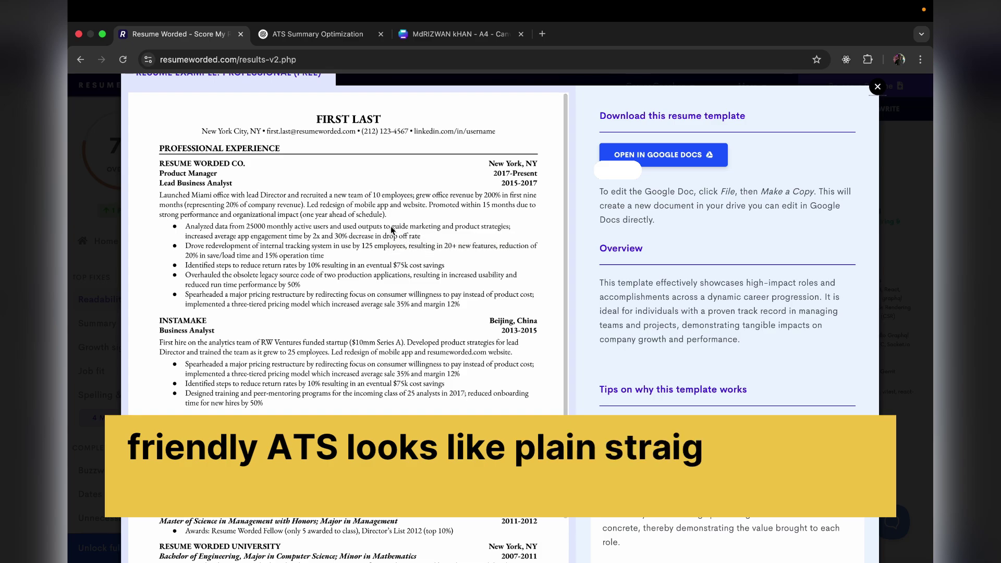
scroll(334, 277, down, 4)
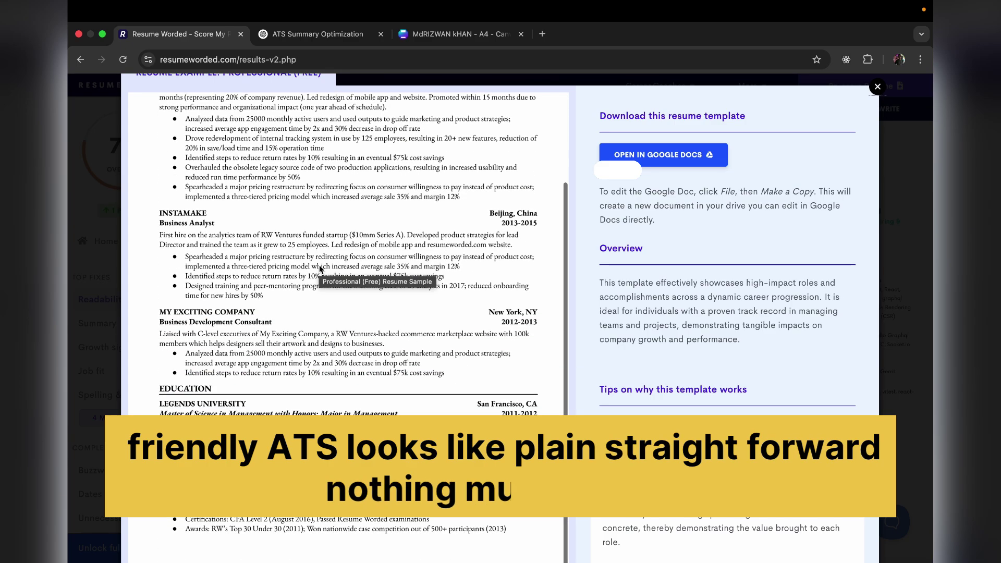
scroll(261, 230, up, 4)
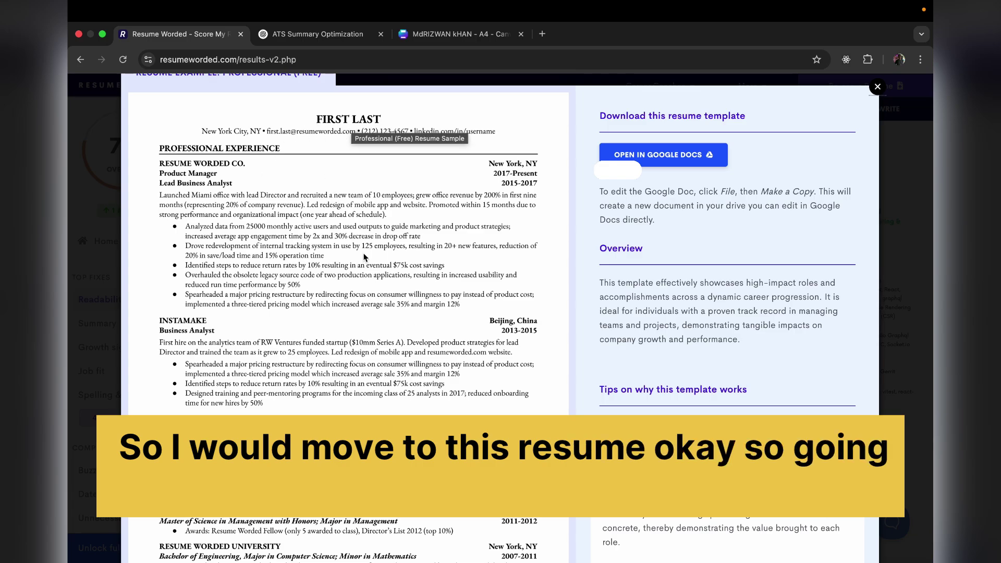
scroll(380, 266, down, 4)
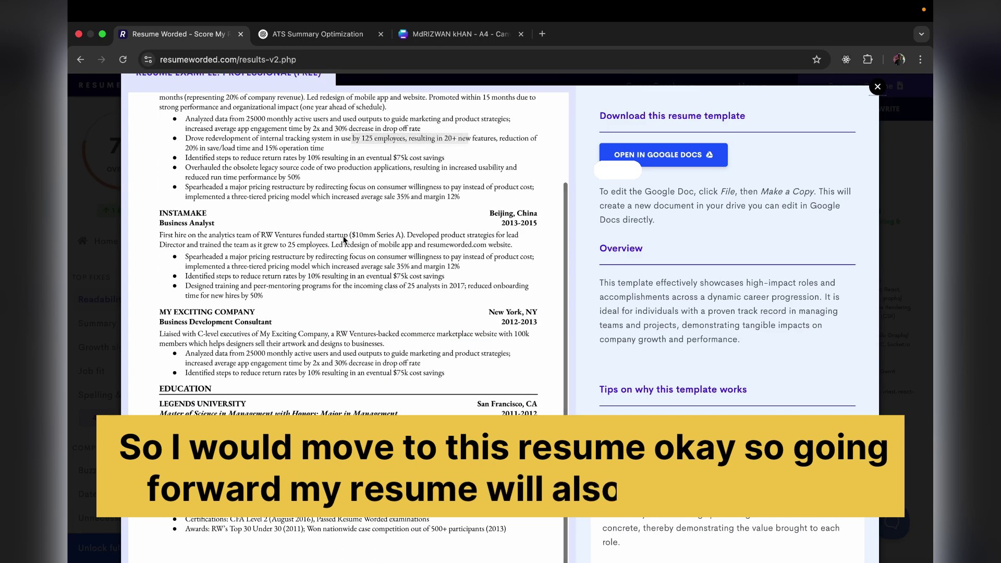
scroll(390, 280, up, 4)
click(453, 34)
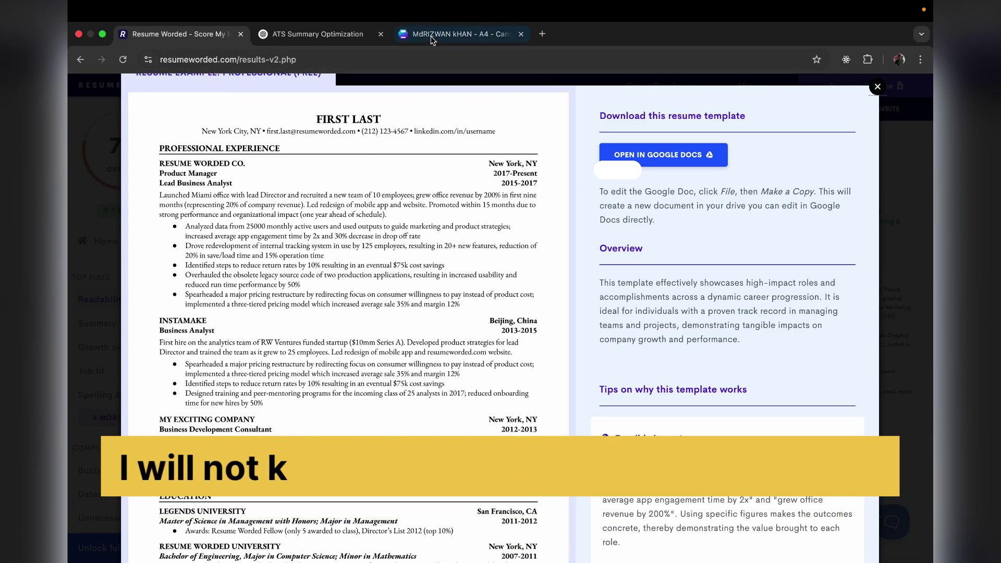
scroll(576, 290, down, 5)
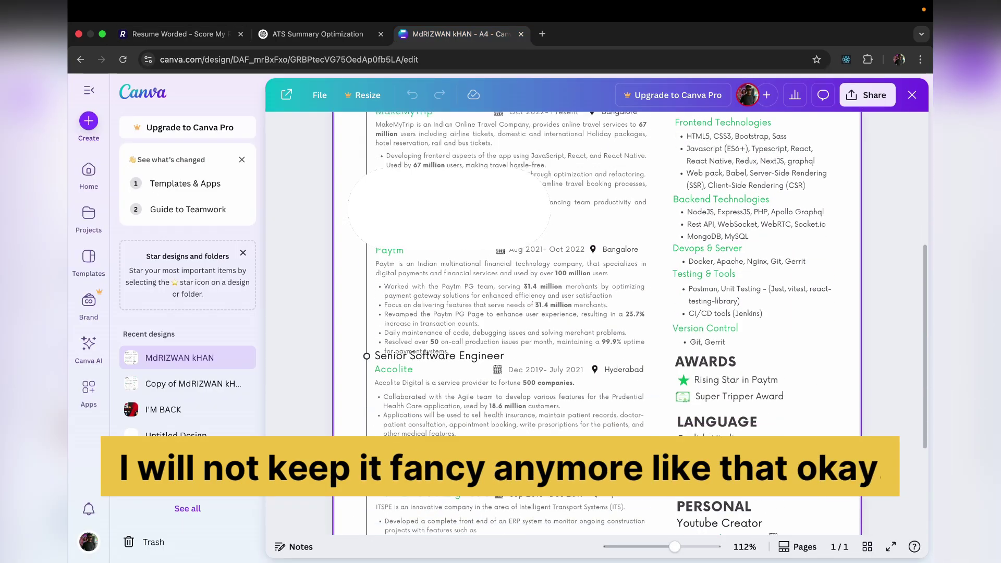
scroll(577, 290, up, 6)
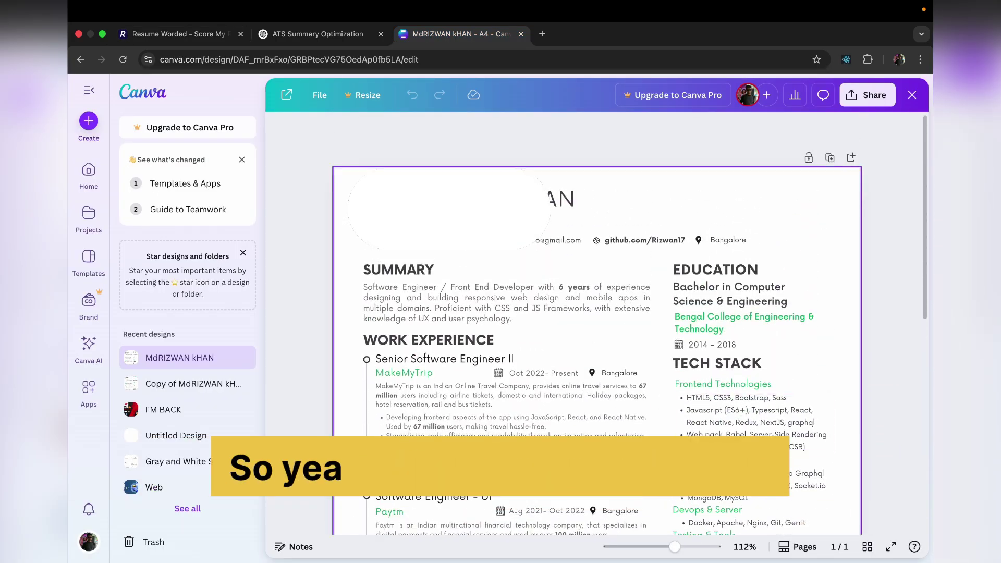
click(172, 34)
scroll(306, 293, up, 5)
scroll(306, 294, down, 5)
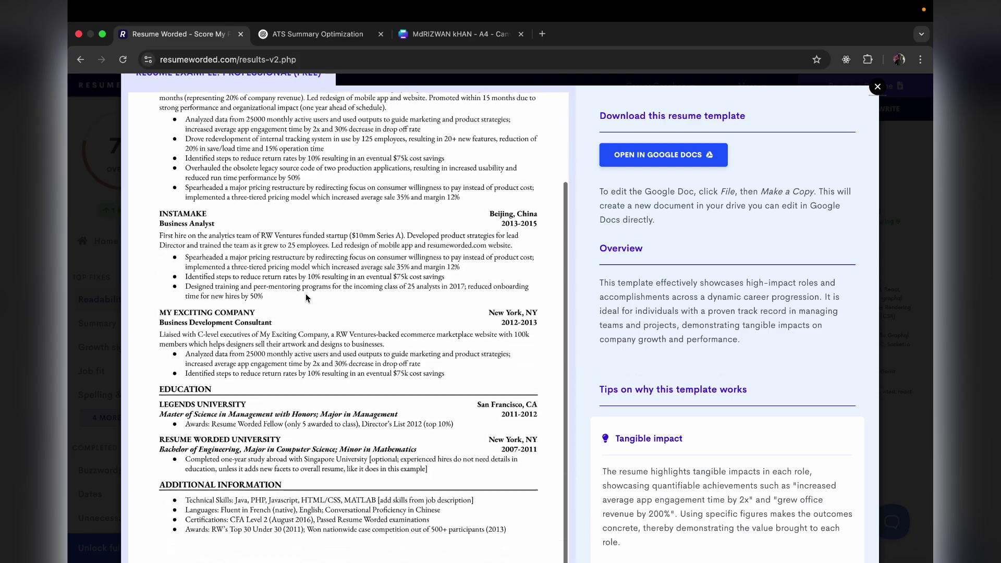